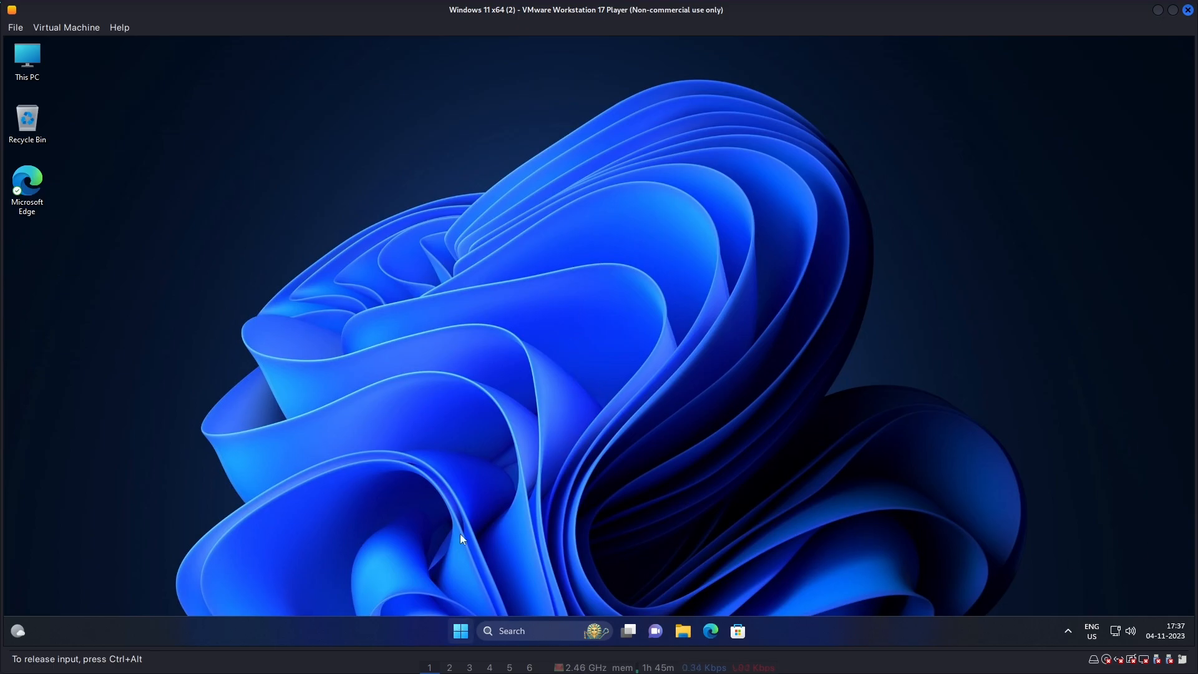
Step: Open Task Manager and view the CPU performance graph and process count
drag(226, 141, 564, 347)
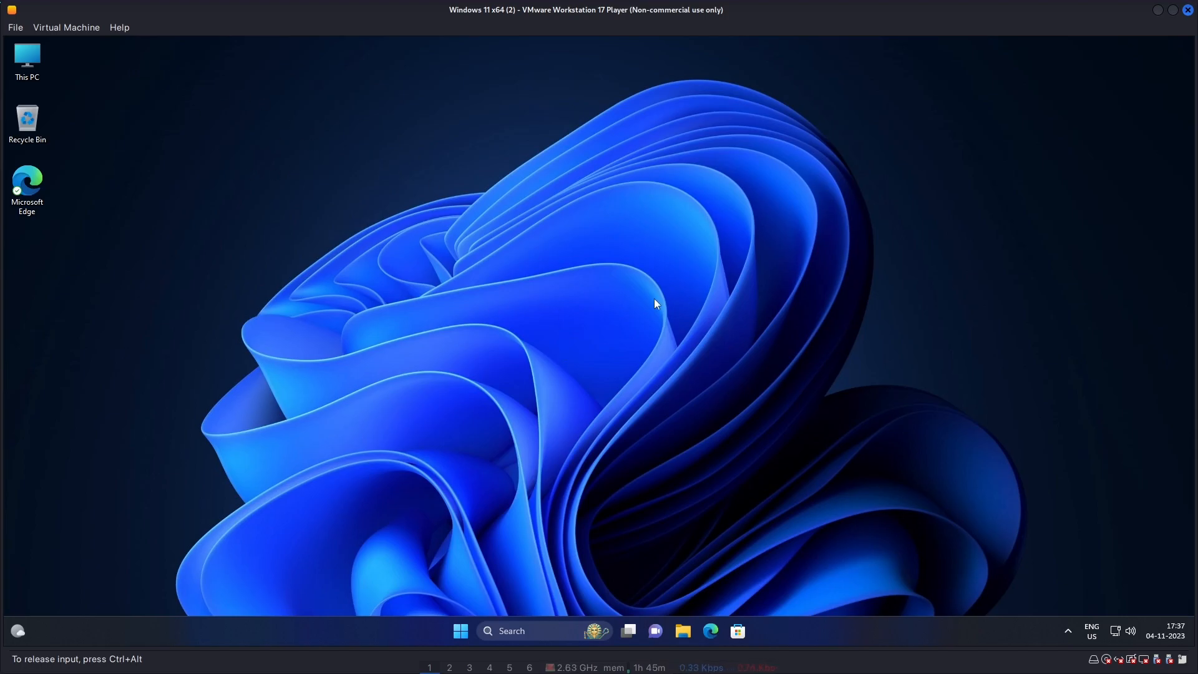
right_click(462, 631)
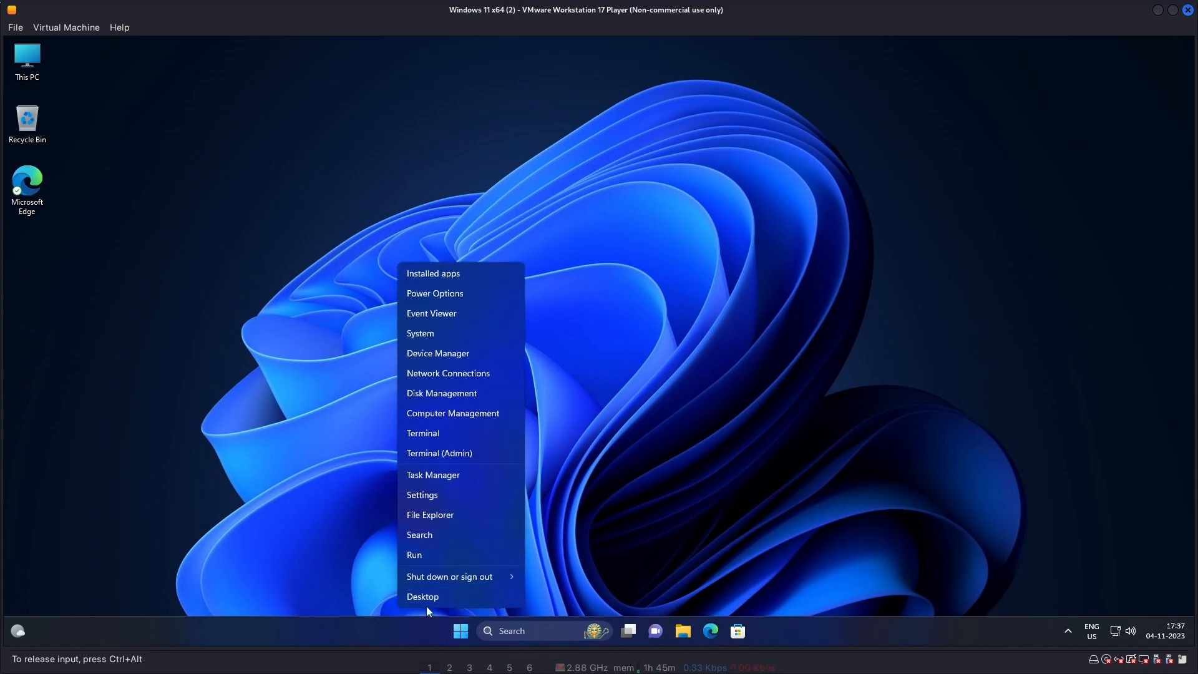
click(469, 476)
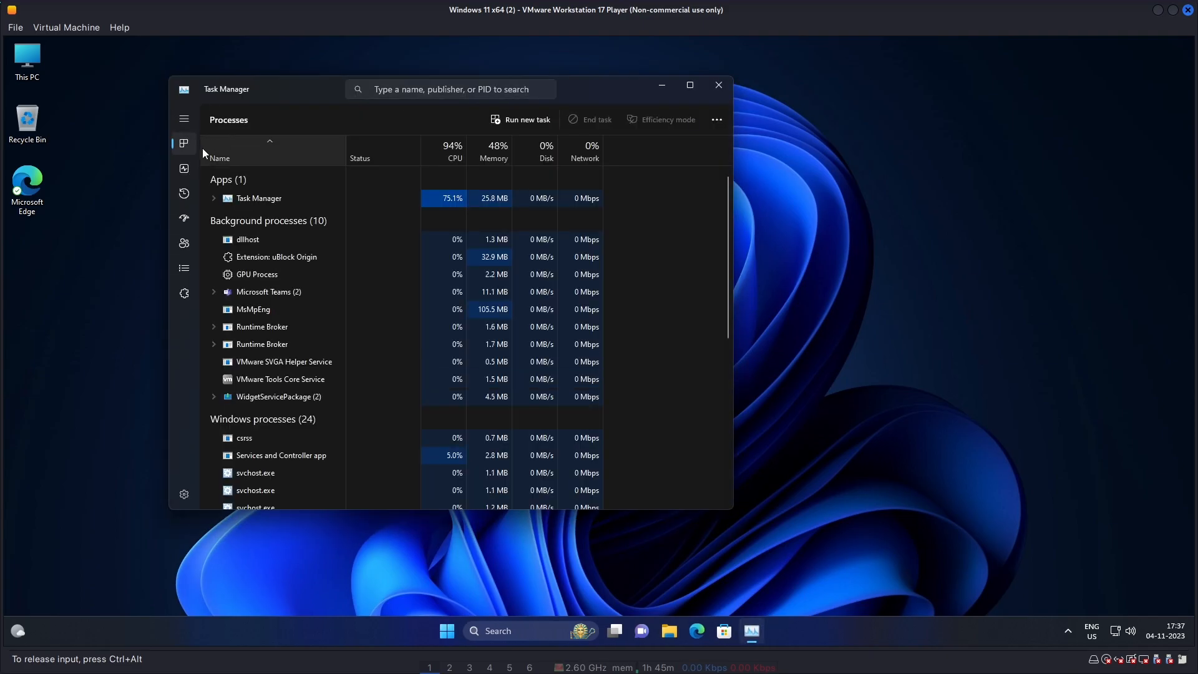
click(184, 170)
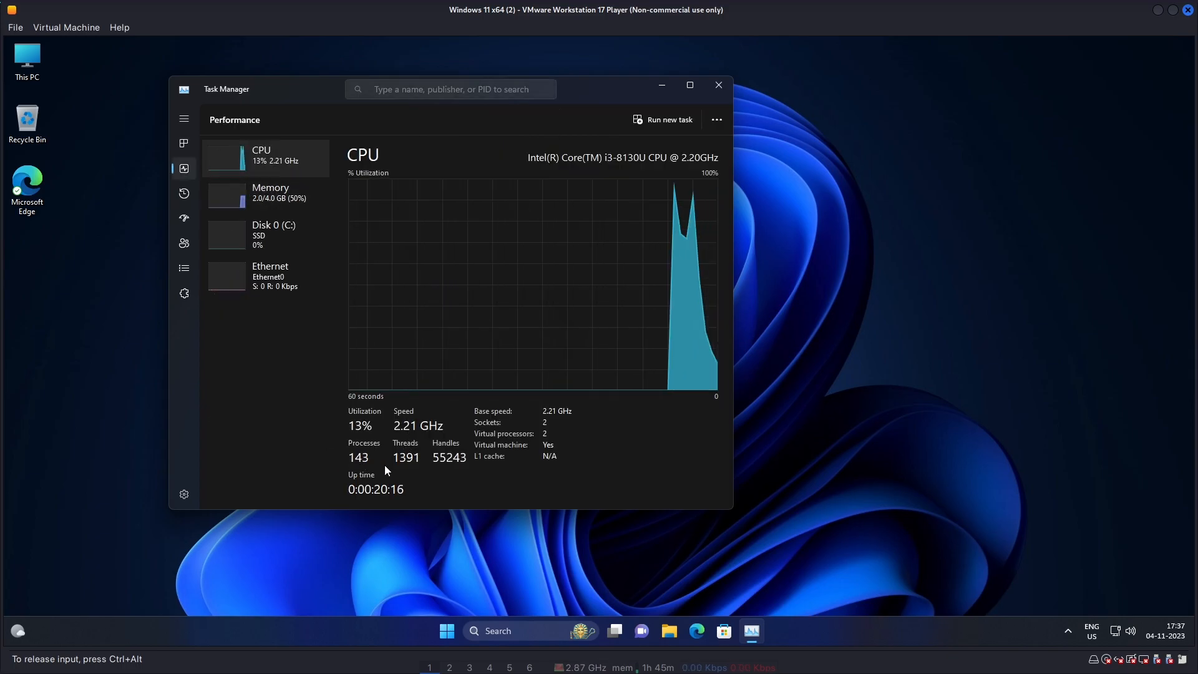
drag(307, 98, 338, 97)
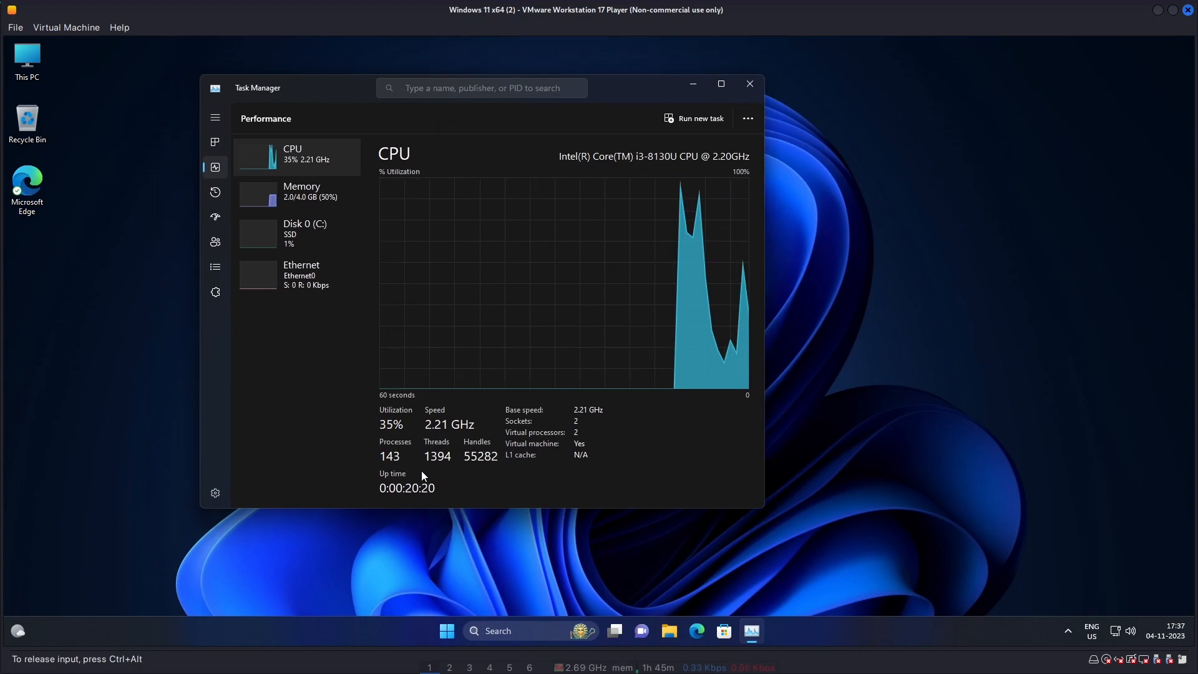
drag(344, 88, 365, 84)
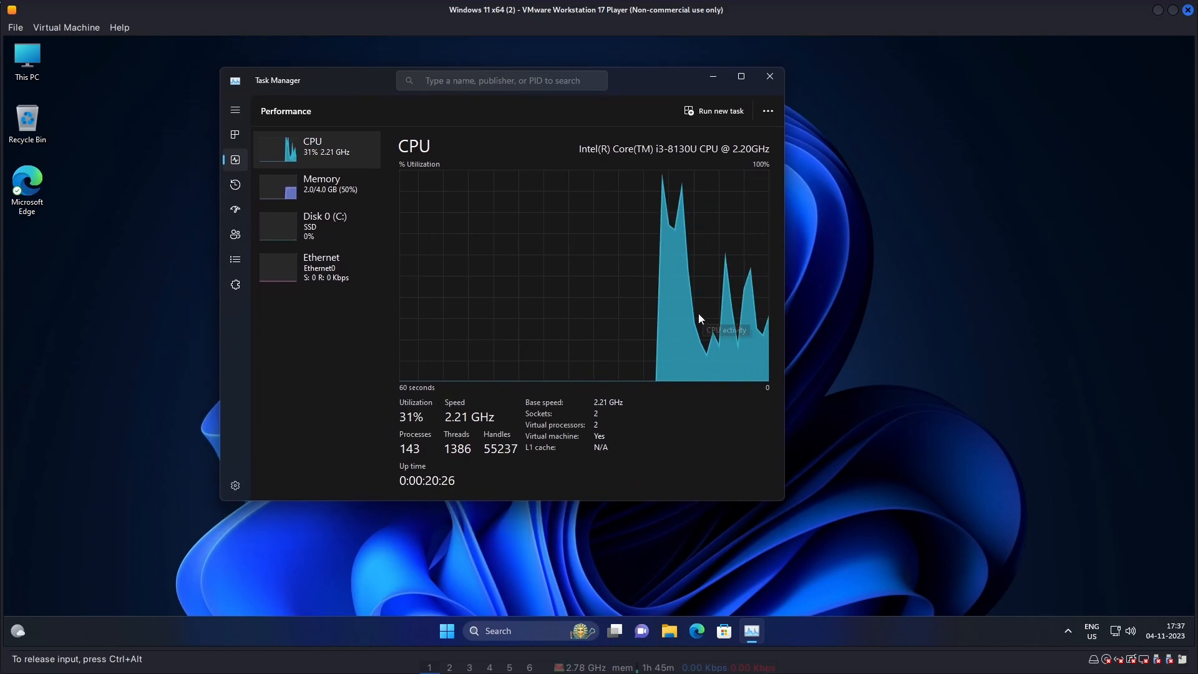
Step: Check the memory usage in the enlarged Task Manager window, and return to the CPU performance details
click(295, 179)
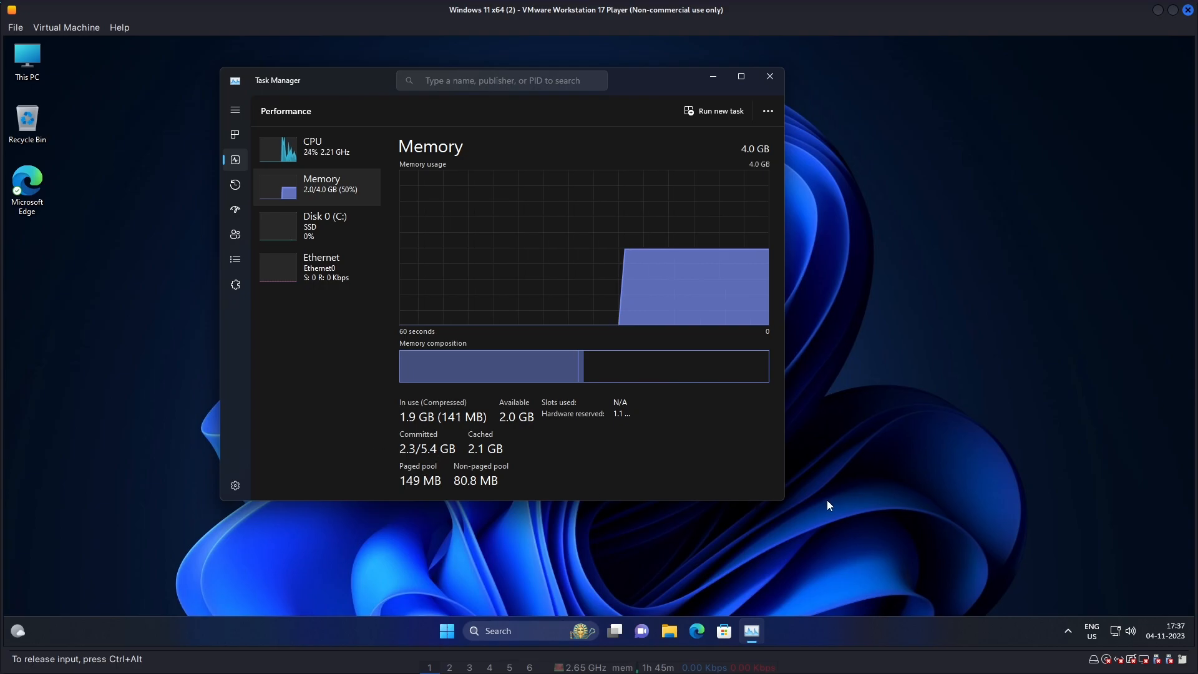
drag(781, 502, 884, 538)
drag(377, 84, 362, 74)
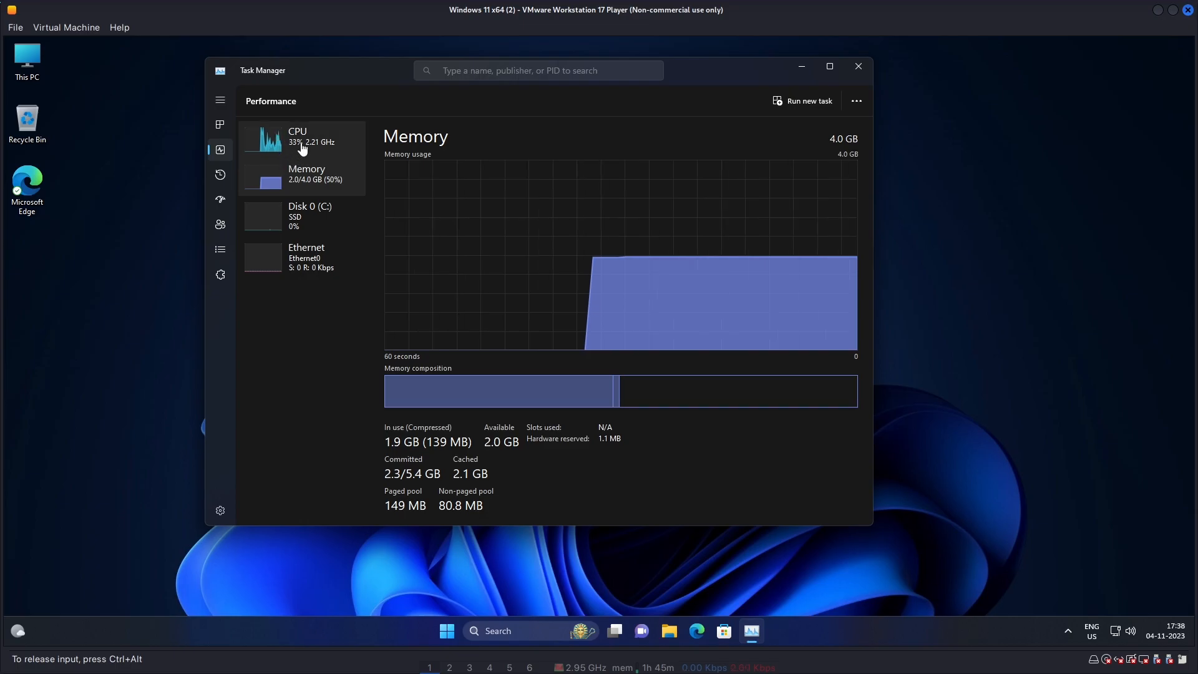
click(281, 135)
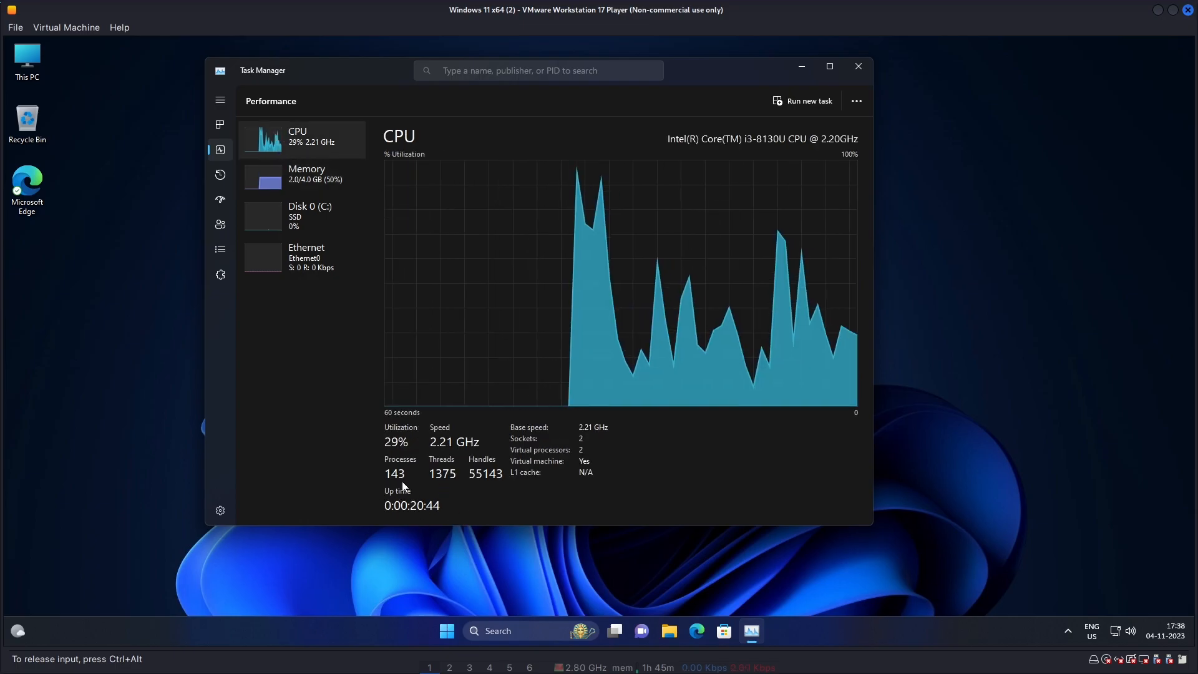
Step: Switch to the host browser and view the Chris Titus Tech YouTube channel and the Windows 11 Perfect Install article
click(449, 667)
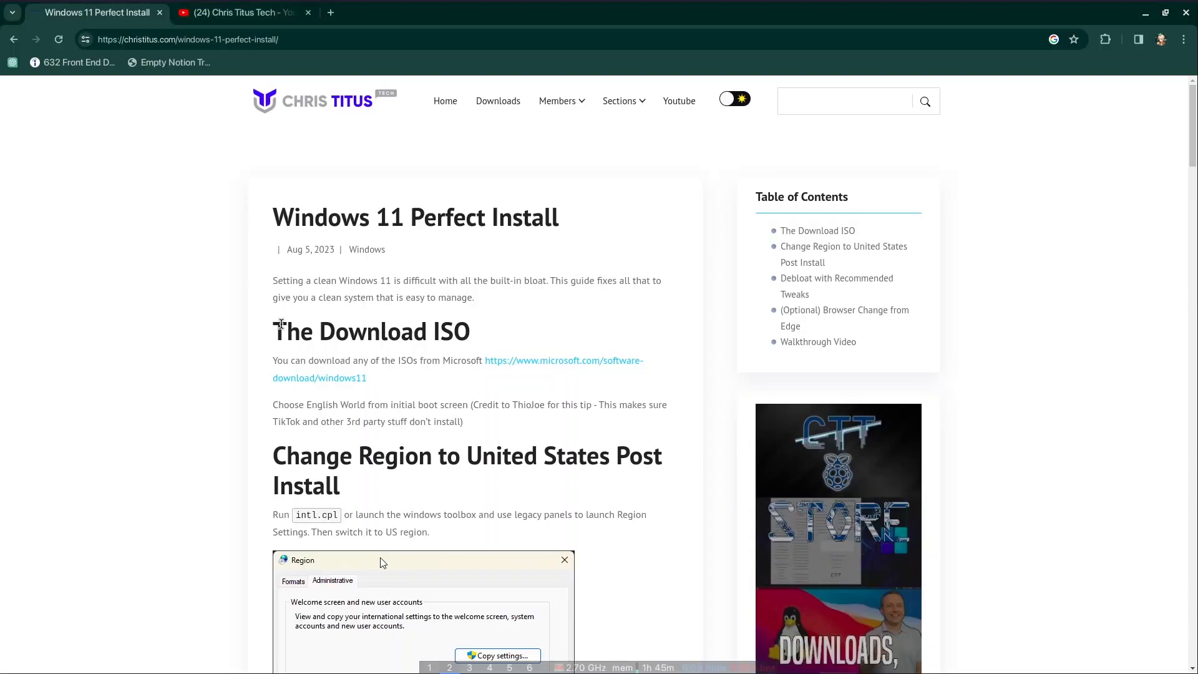
click(237, 12)
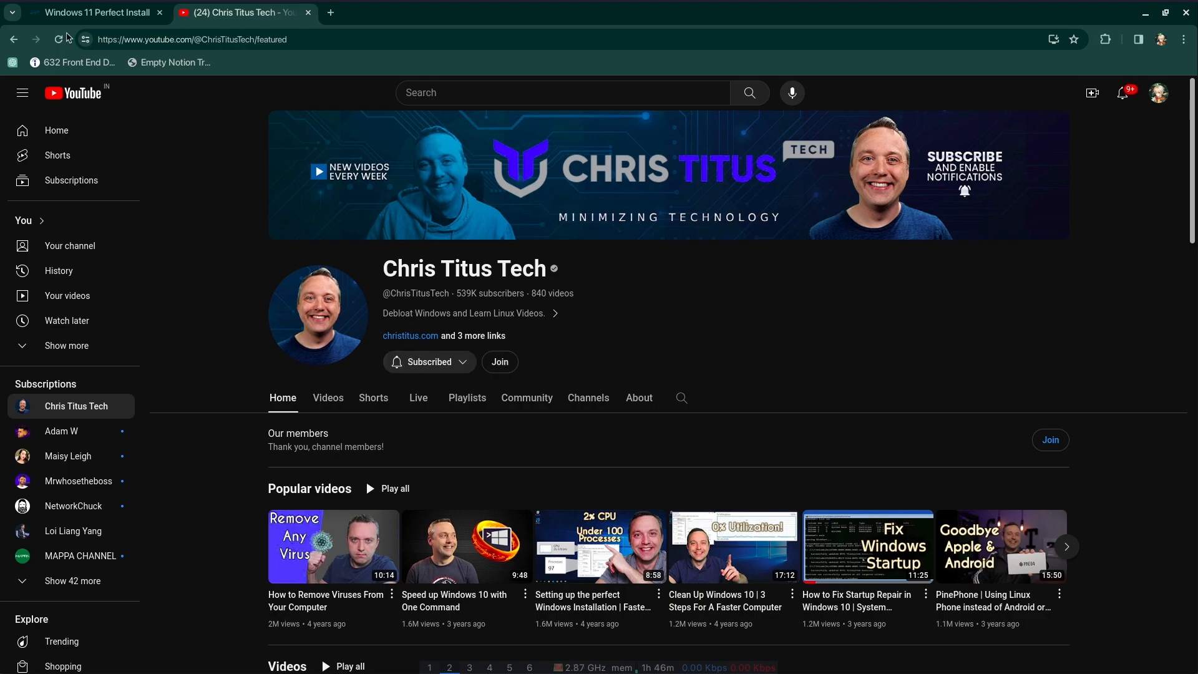
key(ctrl+Page_Up)
Step: Copy the command "irm christitus.com/win | iex" from the article's Debloat with Recommended Tweaks section
scroll(564, 409, down, 7)
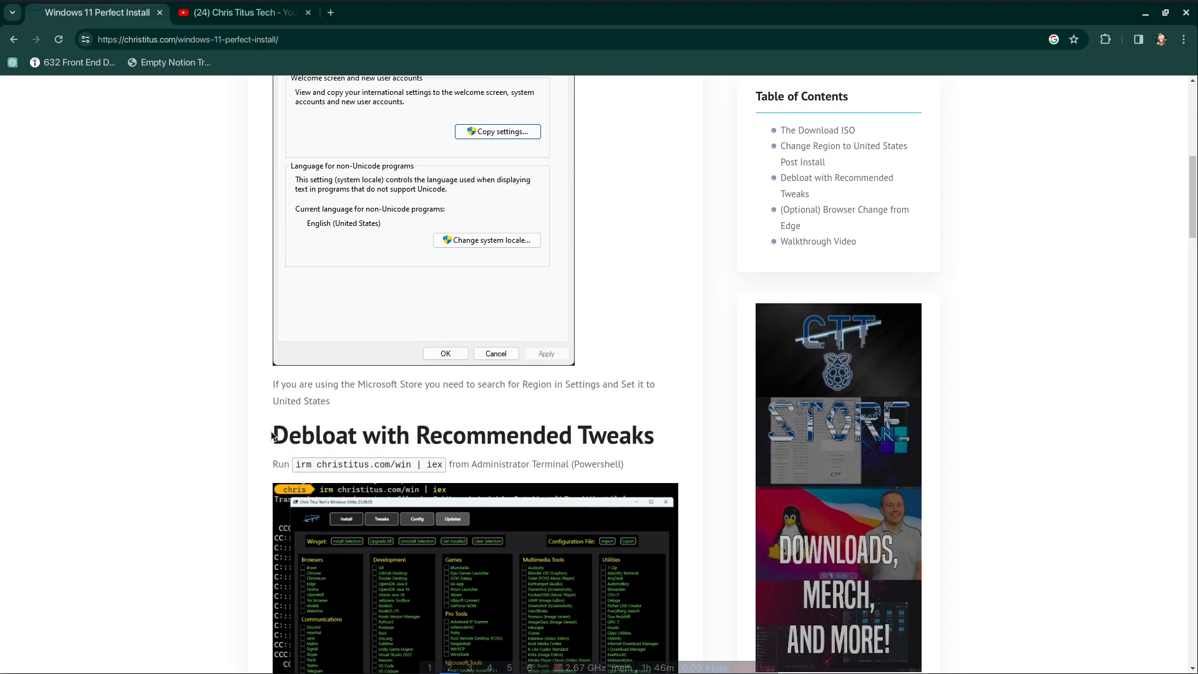
scroll(542, 431, down, 5)
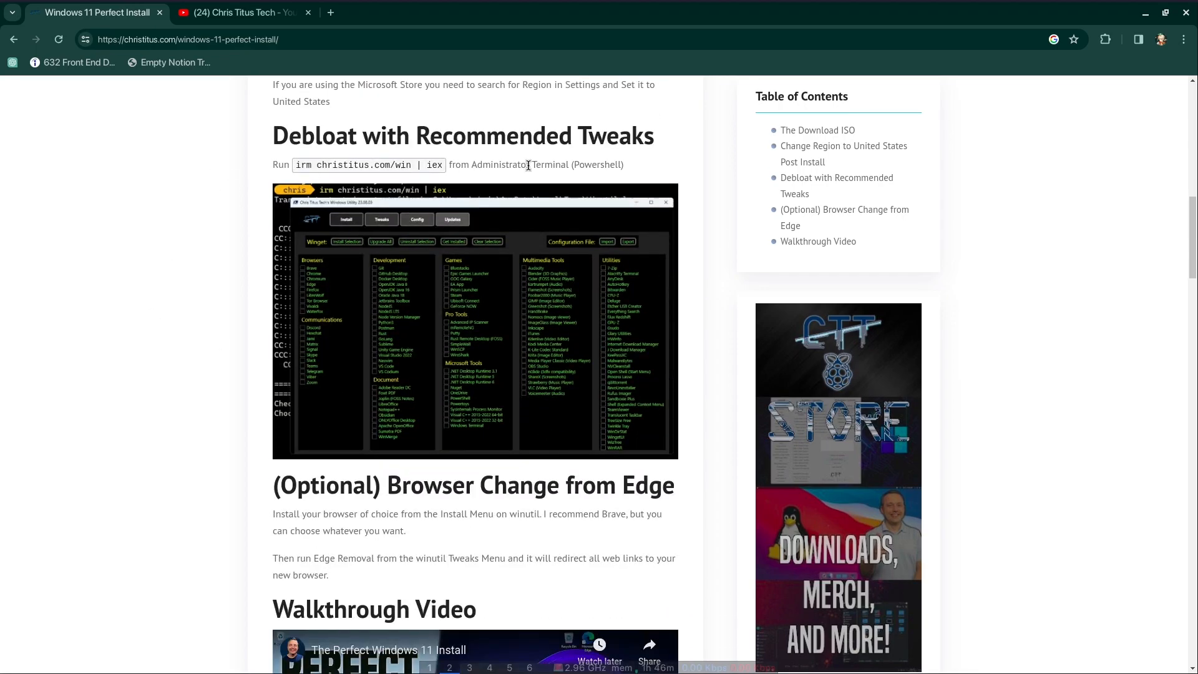
scroll(618, 417, up, 4)
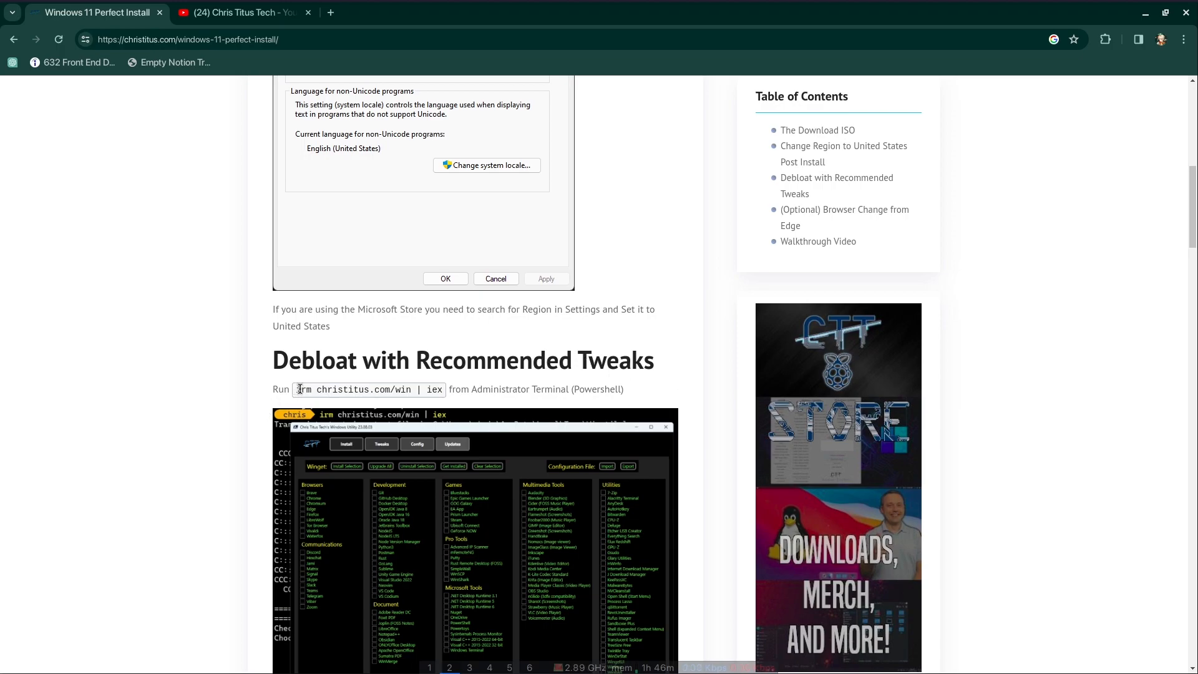
drag(296, 390, 446, 396)
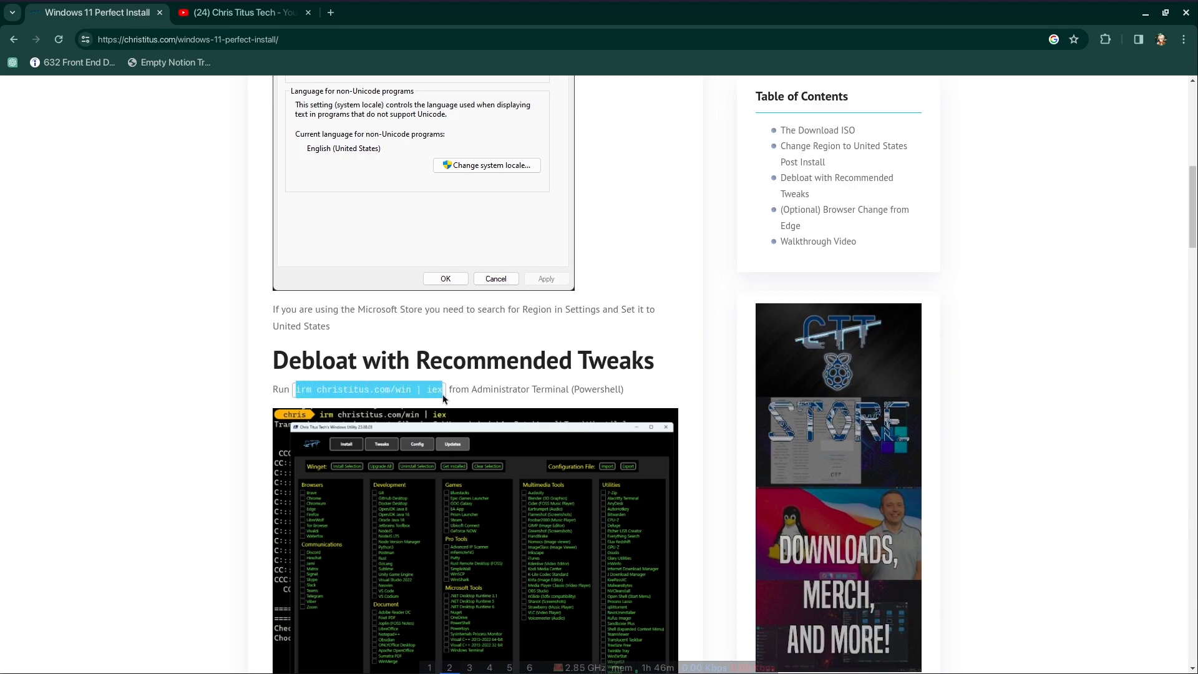
right_click(418, 388)
click(459, 407)
Step: Return to the Windows 11 virtual machine and close Task Manager
click(430, 667)
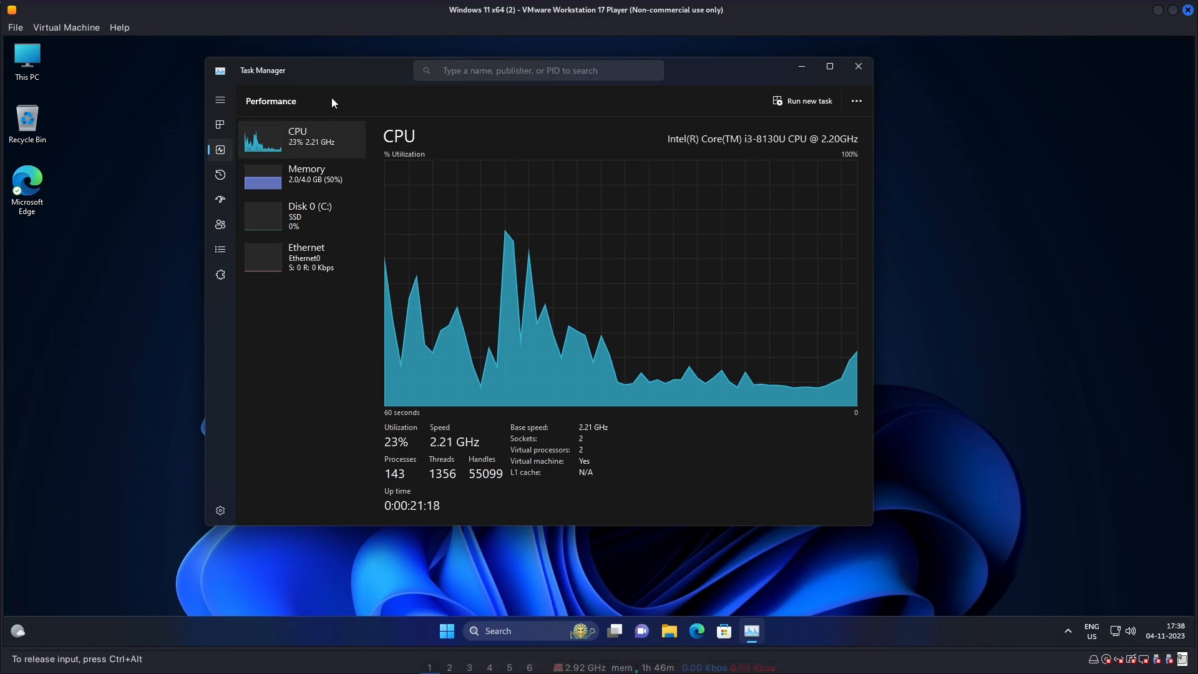
drag(326, 81, 361, 89)
click(892, 76)
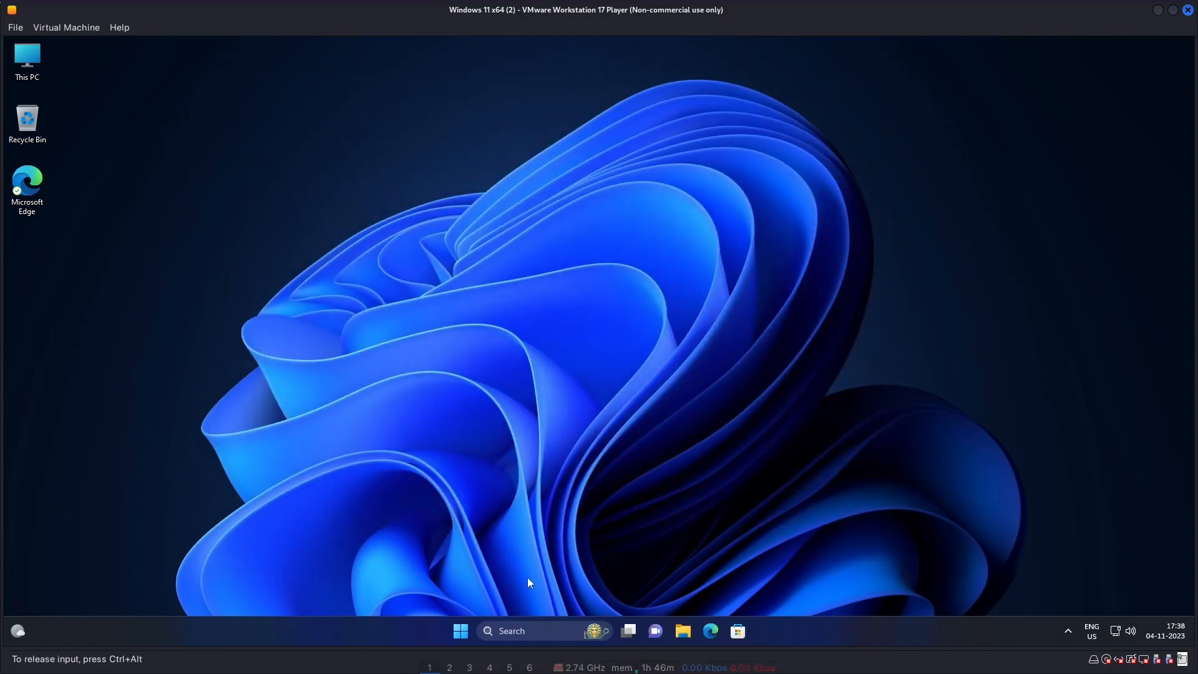
Step: Open Terminal with administrator rights, approve the elevation request and place its window near the middle of the desktop
right_click(462, 627)
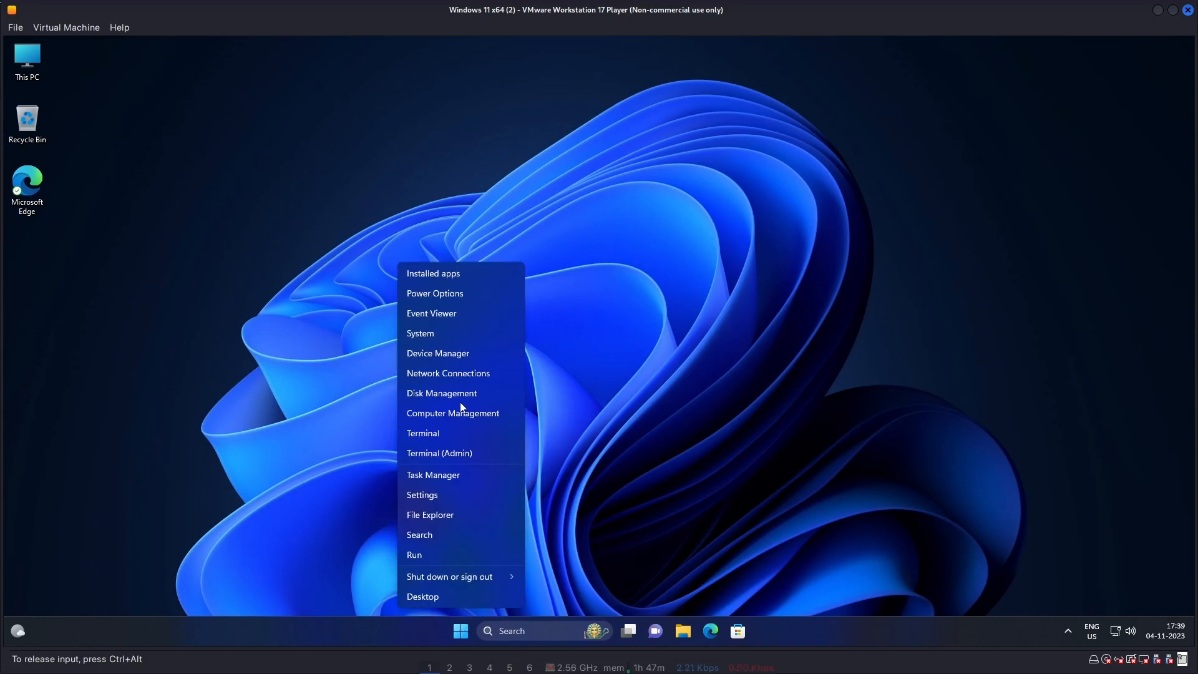
click(458, 454)
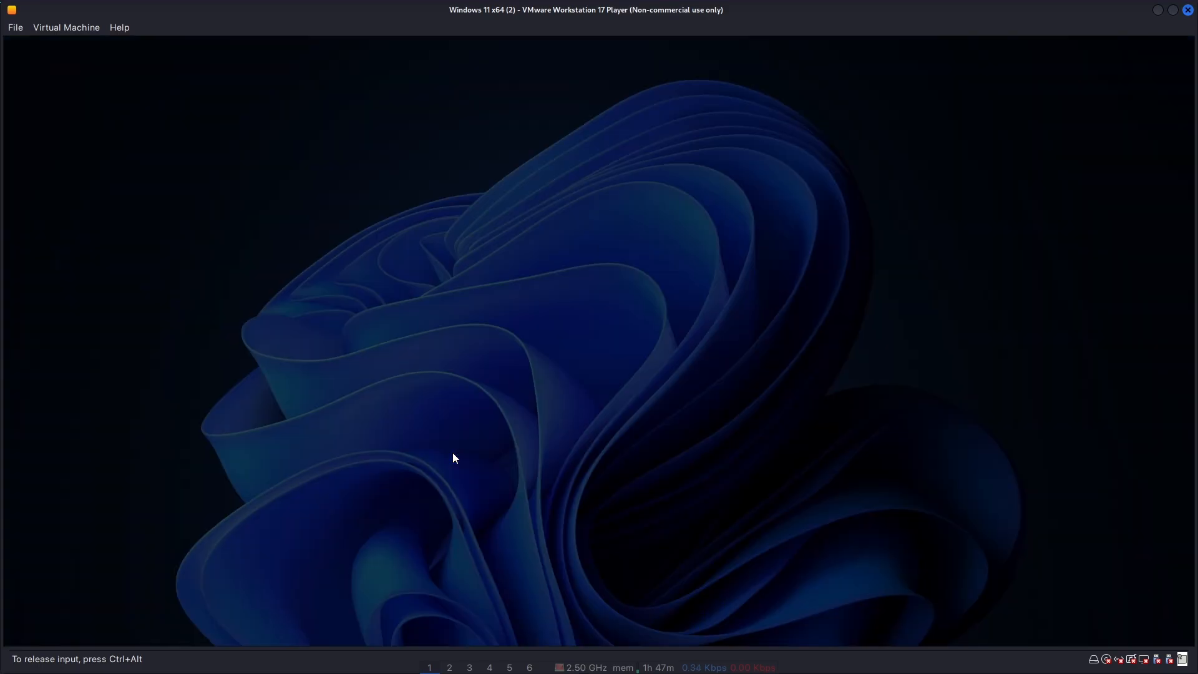
click(531, 440)
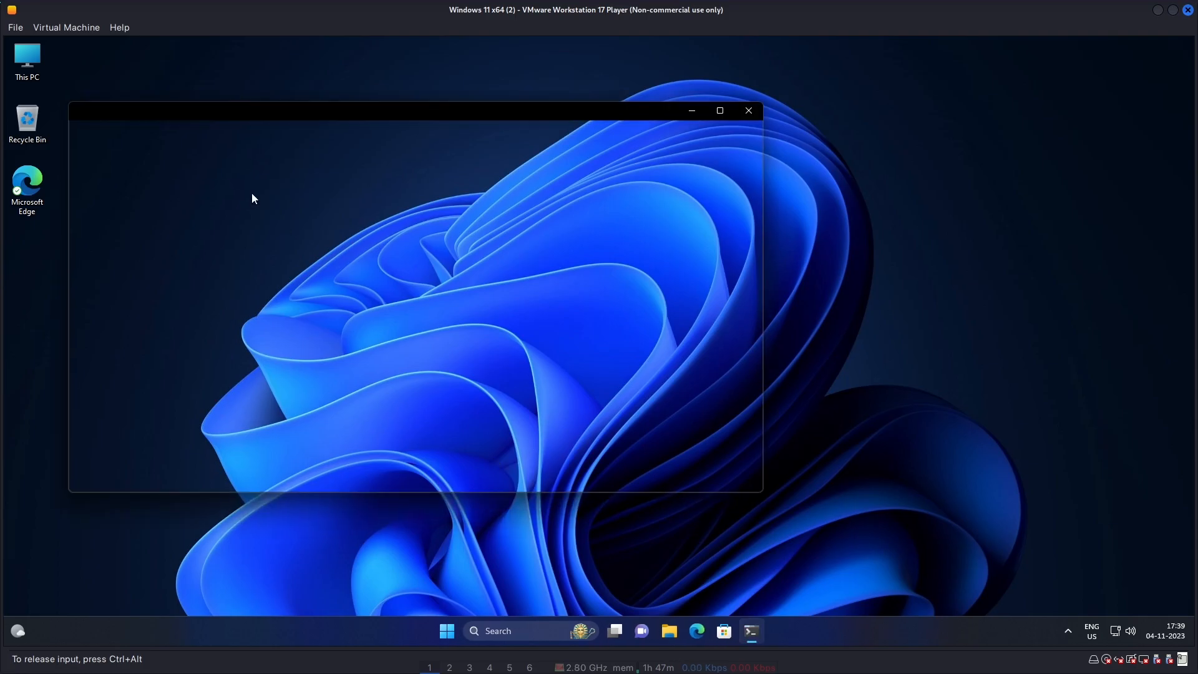
drag(360, 117, 460, 126)
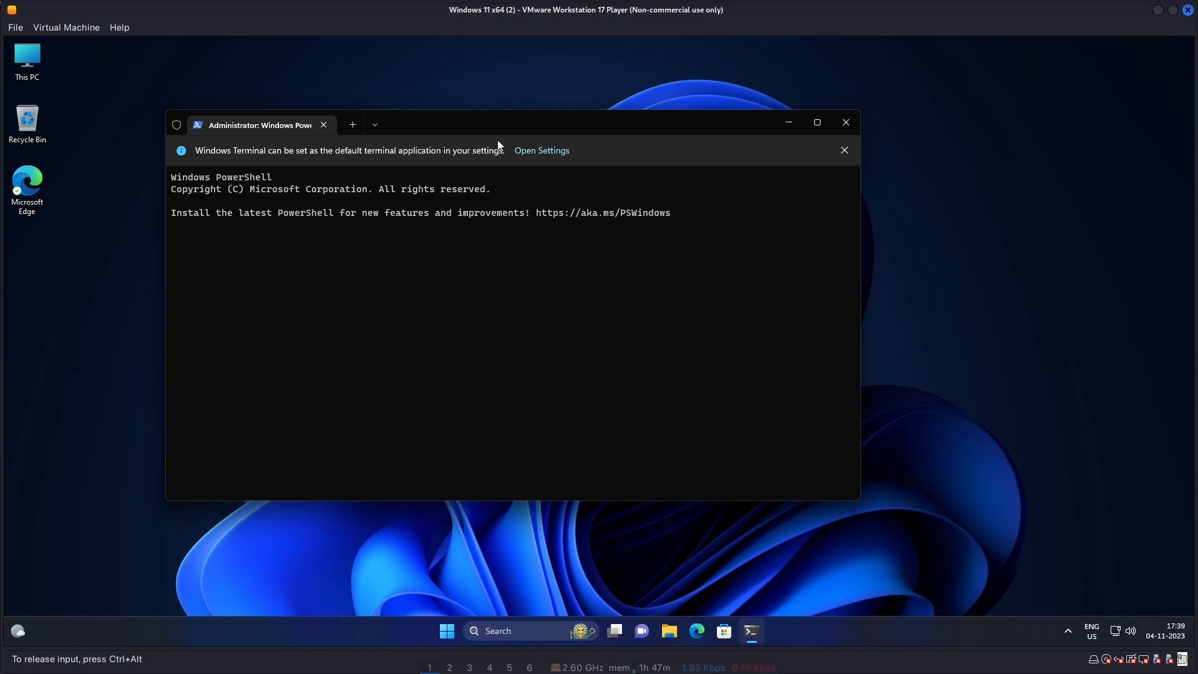
drag(507, 122, 526, 120)
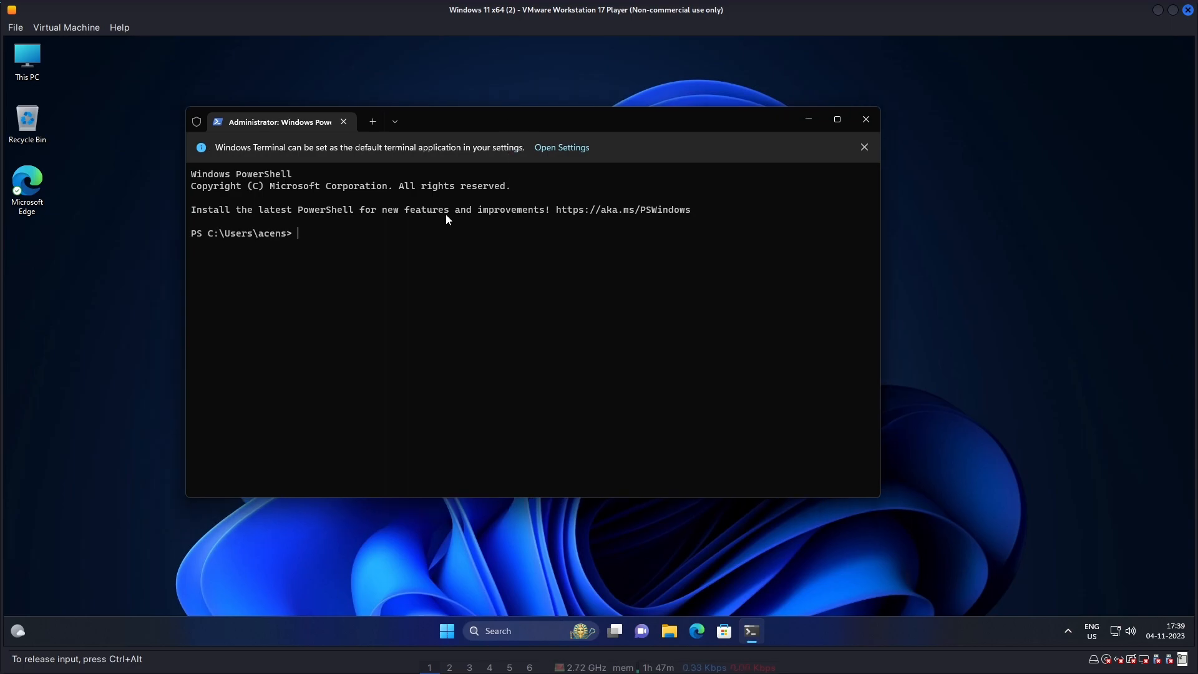
Step: Run the copied command "irm christitus.com/win | iex" in the administrator terminal to launch the Windows utility
key(ctrl+v)
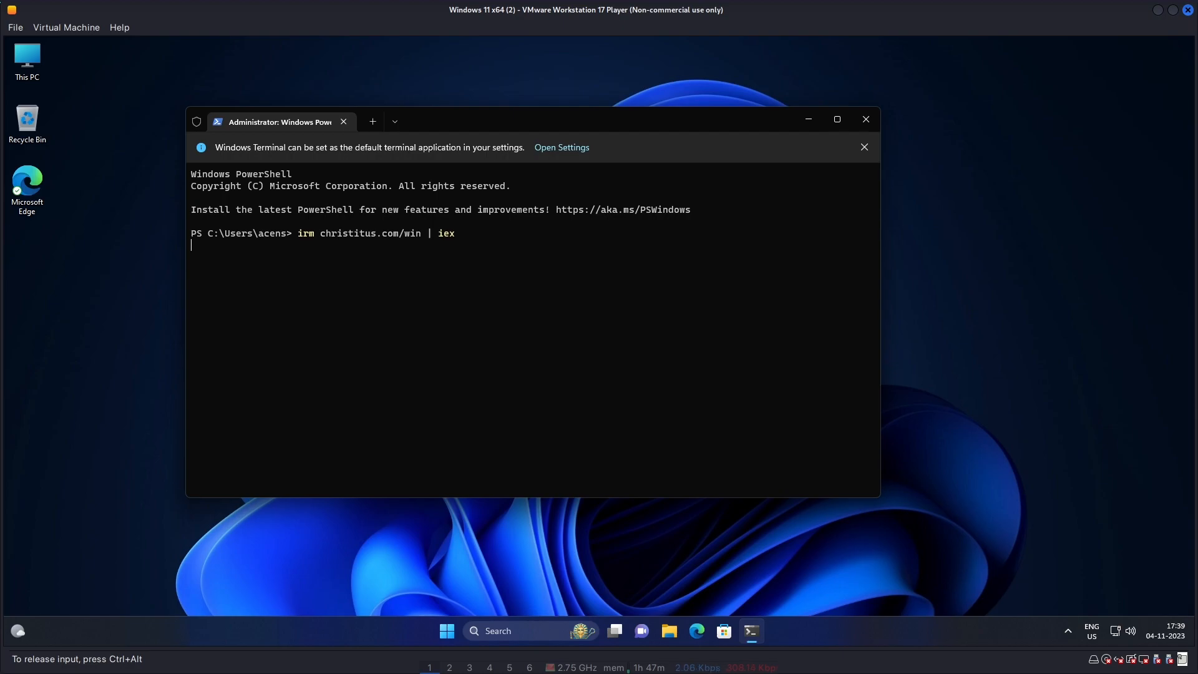
drag(582, 122, 593, 108)
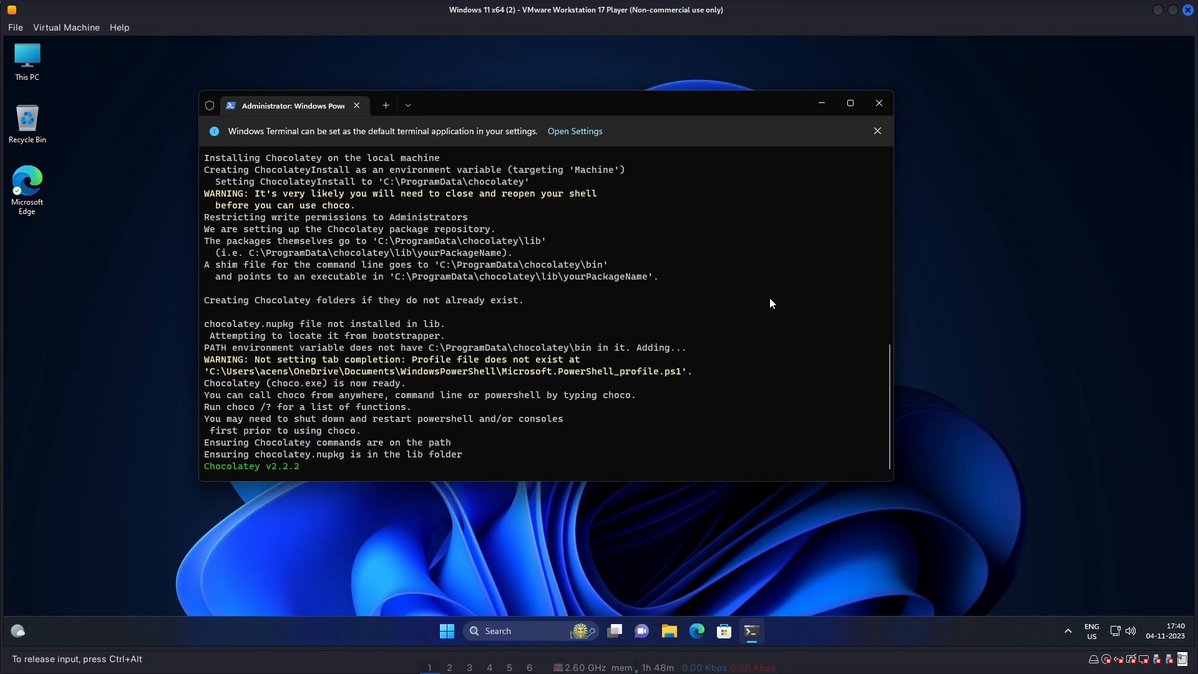
click(933, 206)
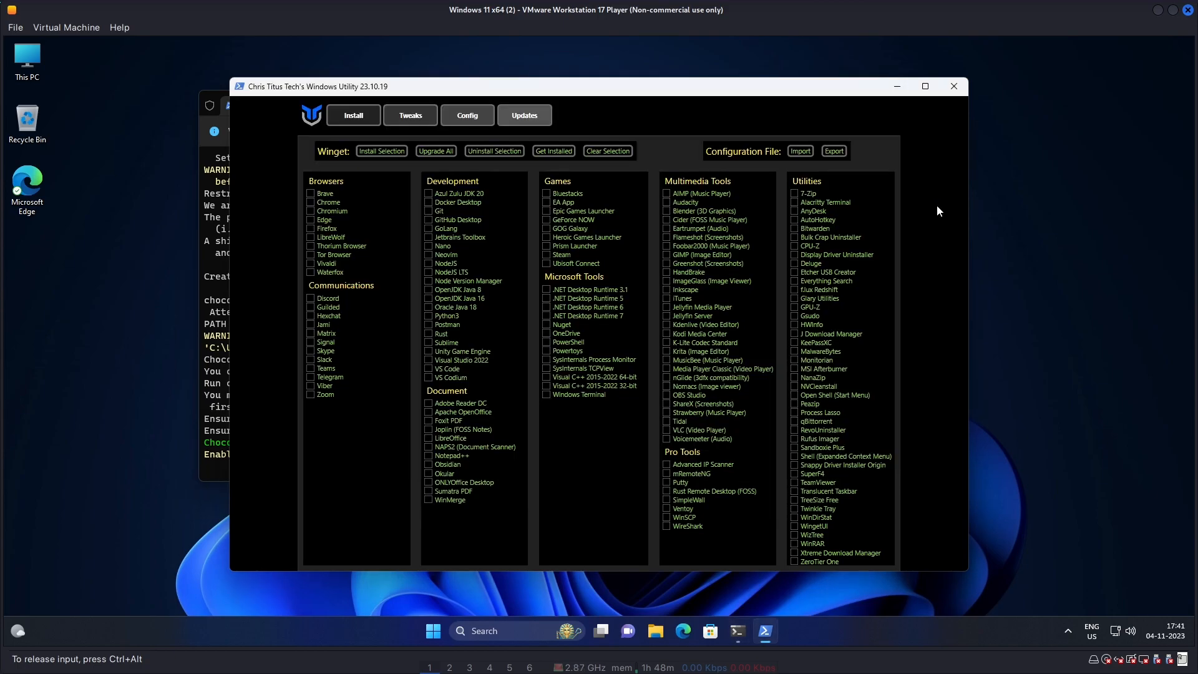
Step: Apply the recommended Laptop selection to the utility's list of system tweaks
mouse_move(529, 88)
mouse_down()
mouse_move(777, 88)
mouse_move(519, 91)
mouse_up()
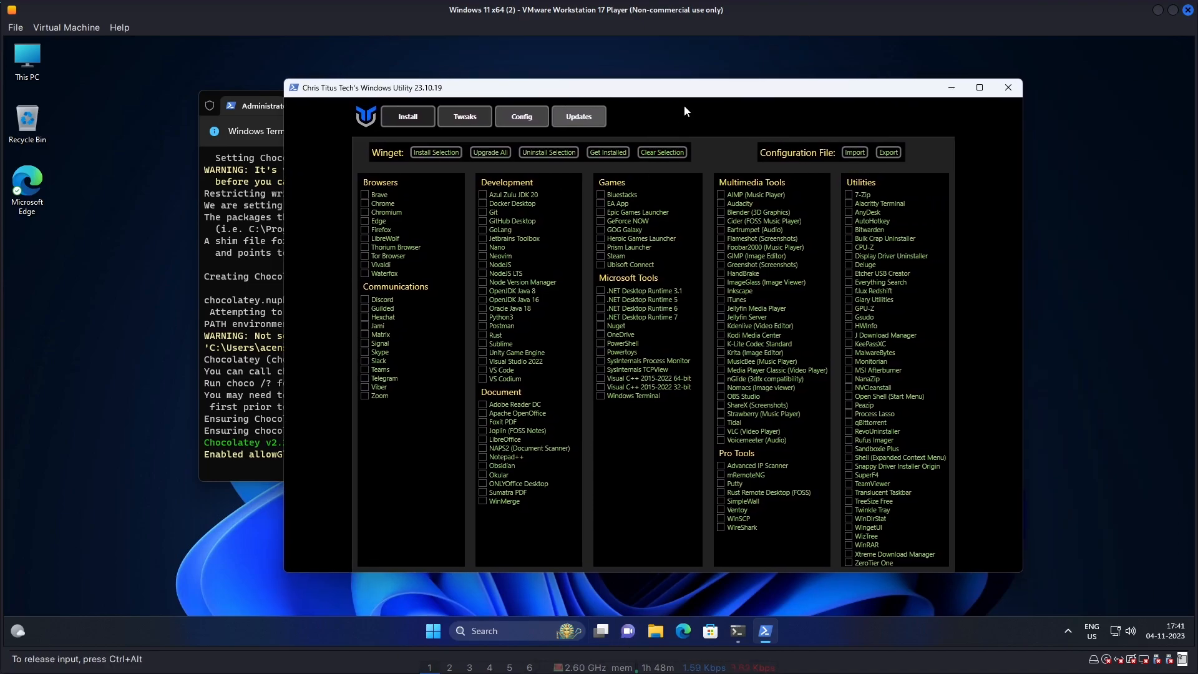
drag(685, 96, 642, 102)
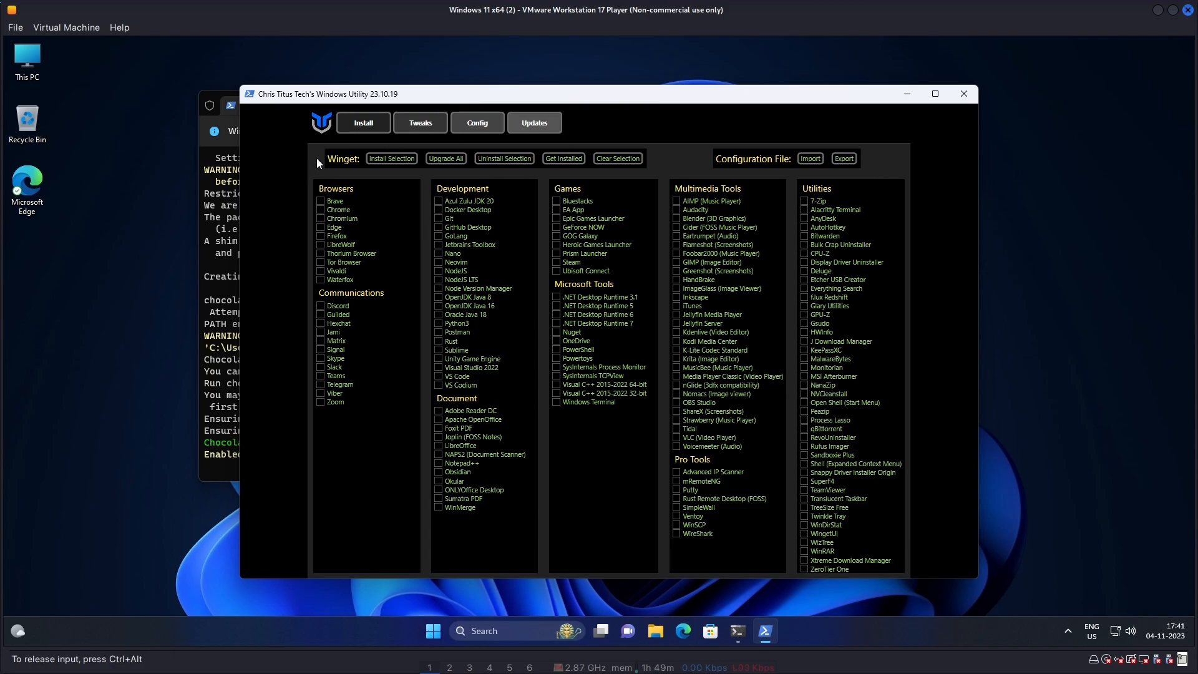
click(420, 127)
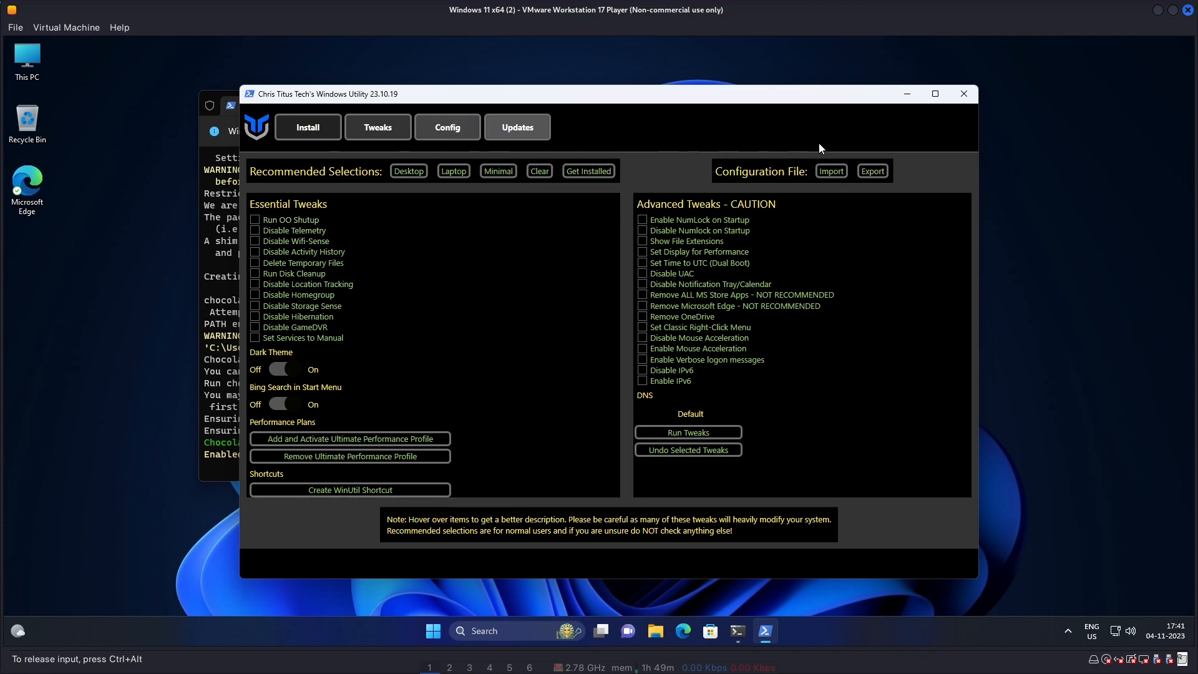
click(454, 172)
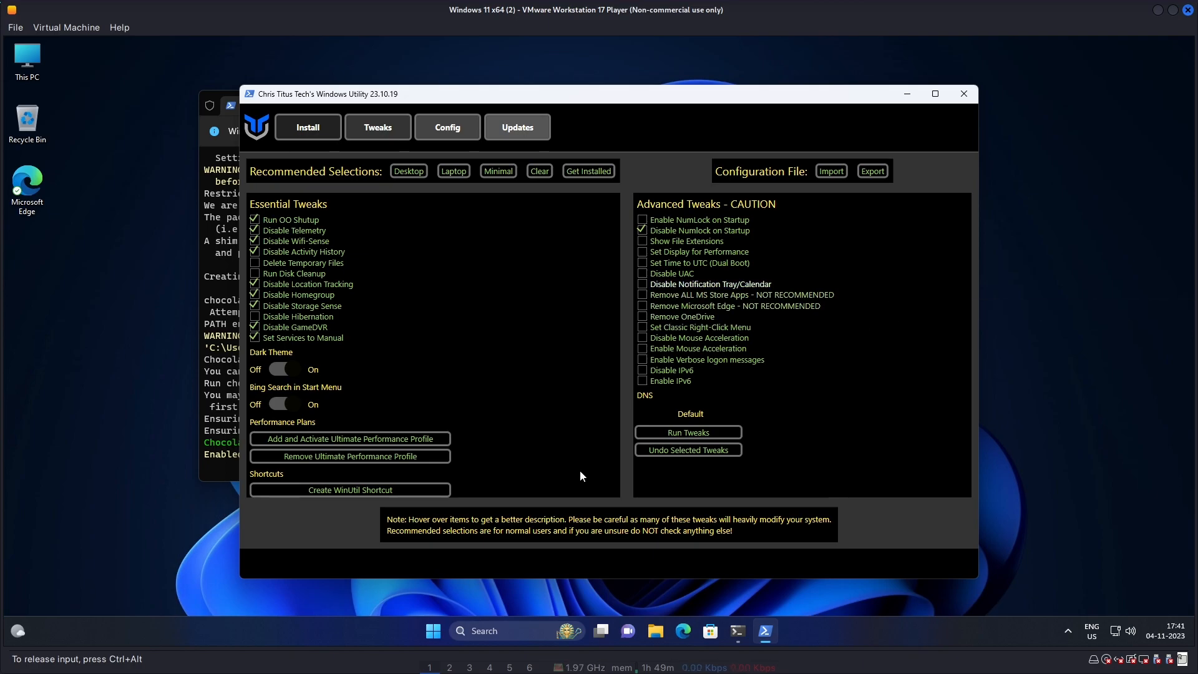
Step: Examine the full list of installed apps for preinstalled Microsoft apps
click(439, 633)
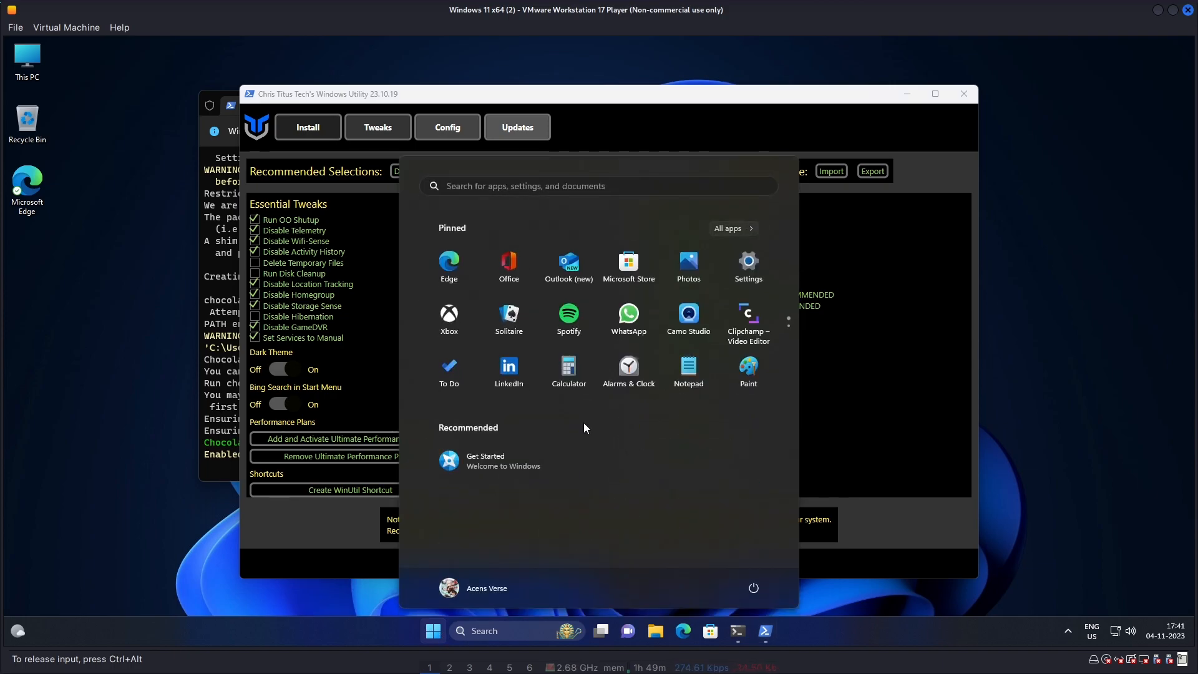
click(731, 229)
scroll(622, 424, down, 4)
scroll(621, 436, up, 5)
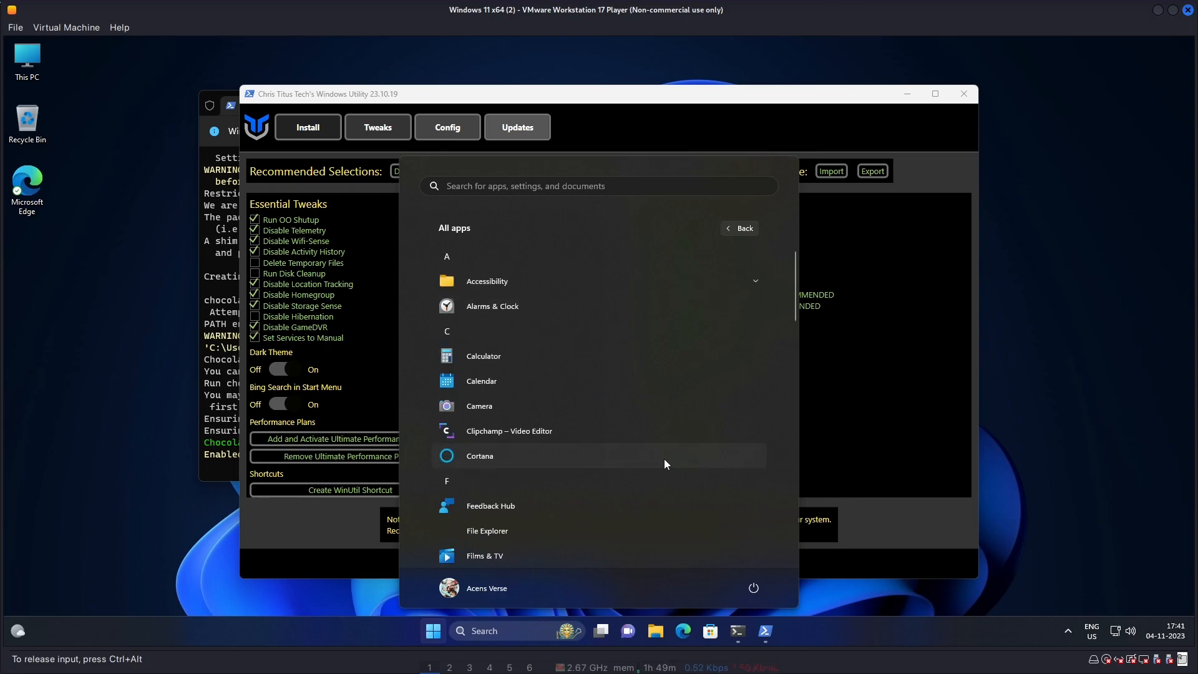
scroll(664, 463, down, 3)
Step: Add Show File Extensions and Remove ALL MS Store Apps to the selected tweaks, run them and uncover the terminal output
click(911, 241)
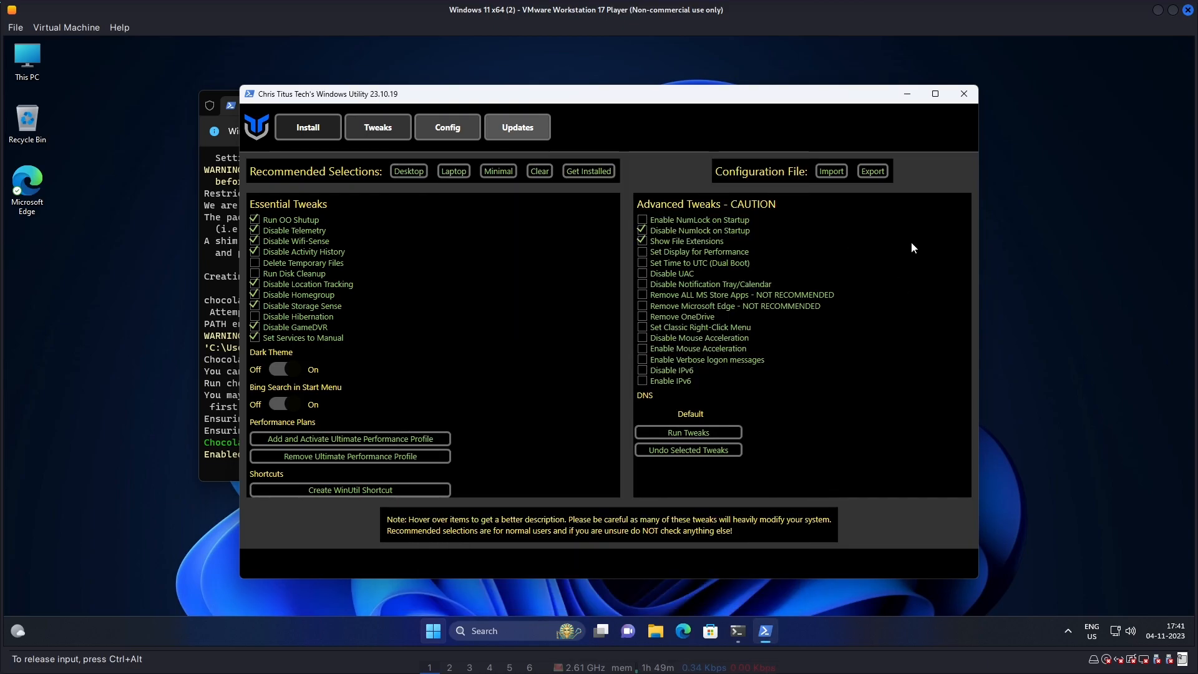
click(642, 295)
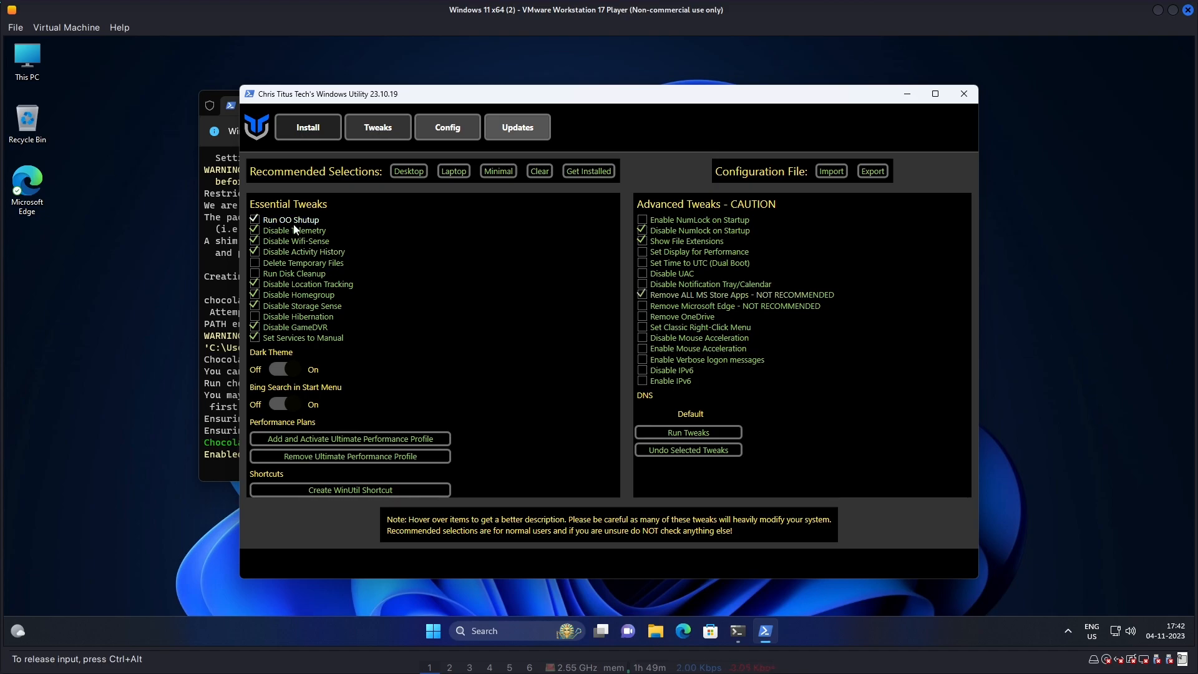
click(683, 433)
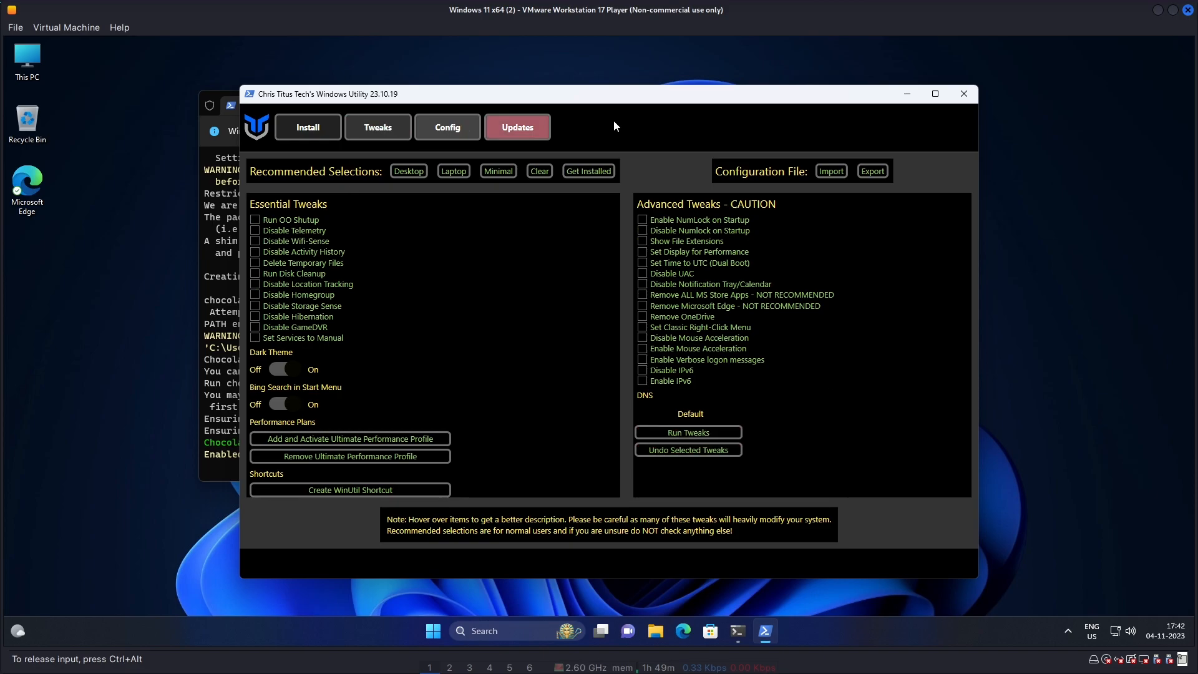
drag(611, 103, 781, 102)
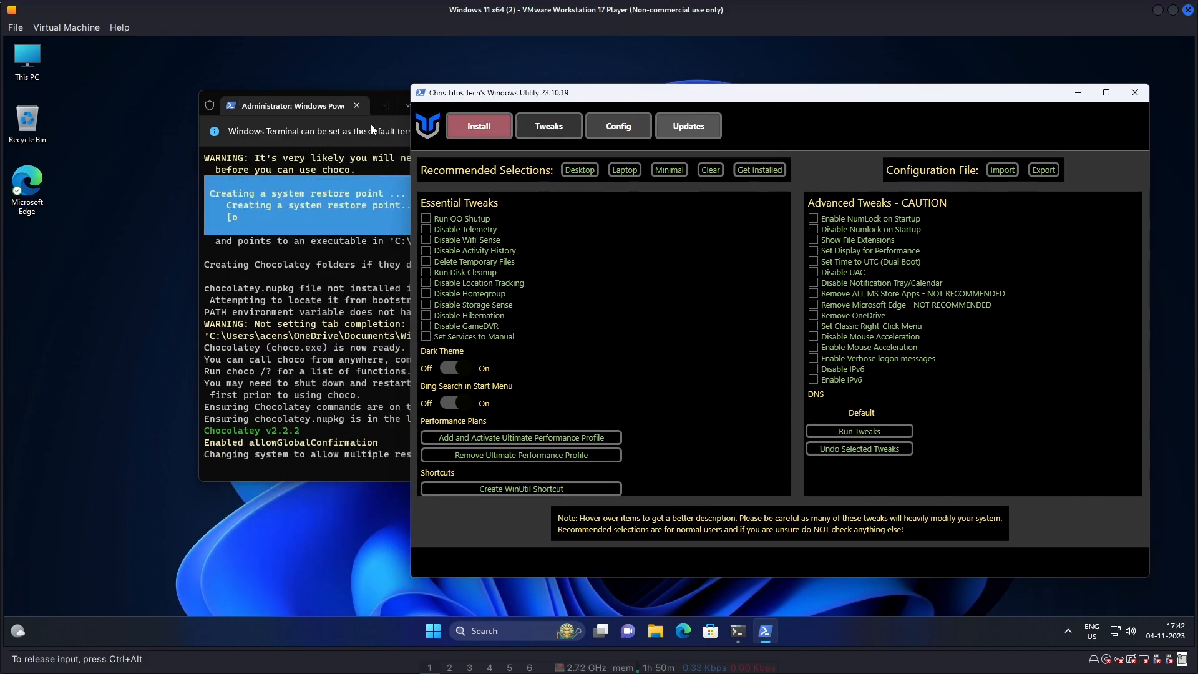
Step: Bring the terminal forward, acknowledge the finished tweaks and close the terminal along with the Windows utility
click(297, 107)
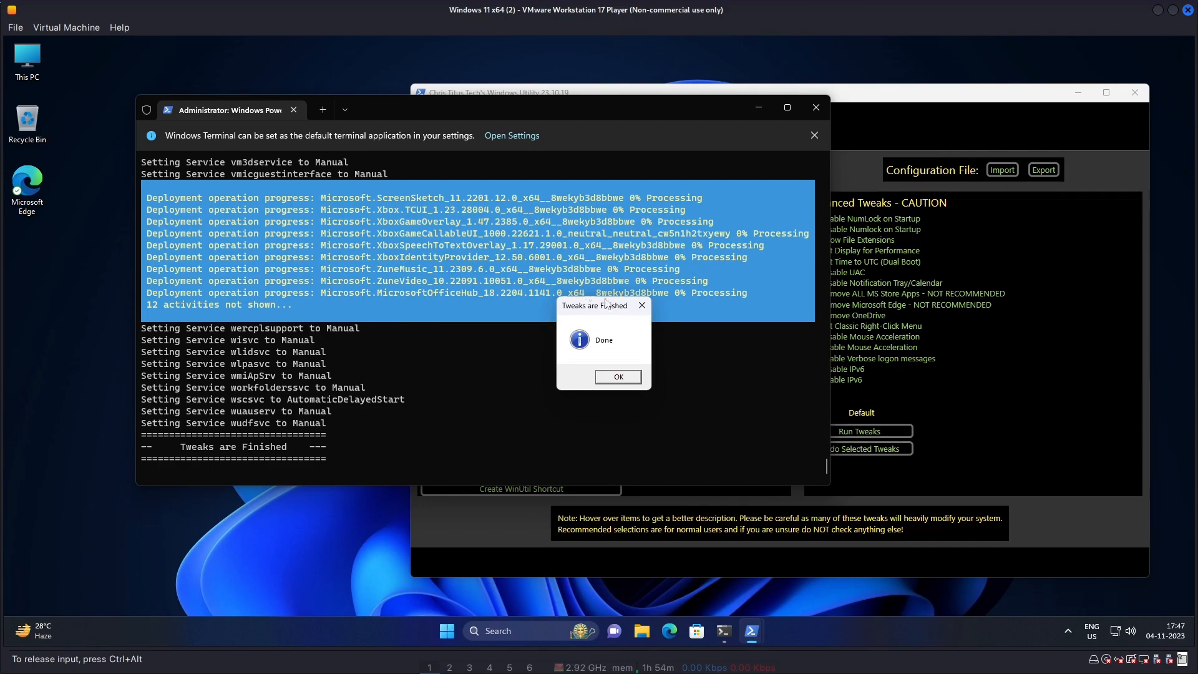
click(618, 377)
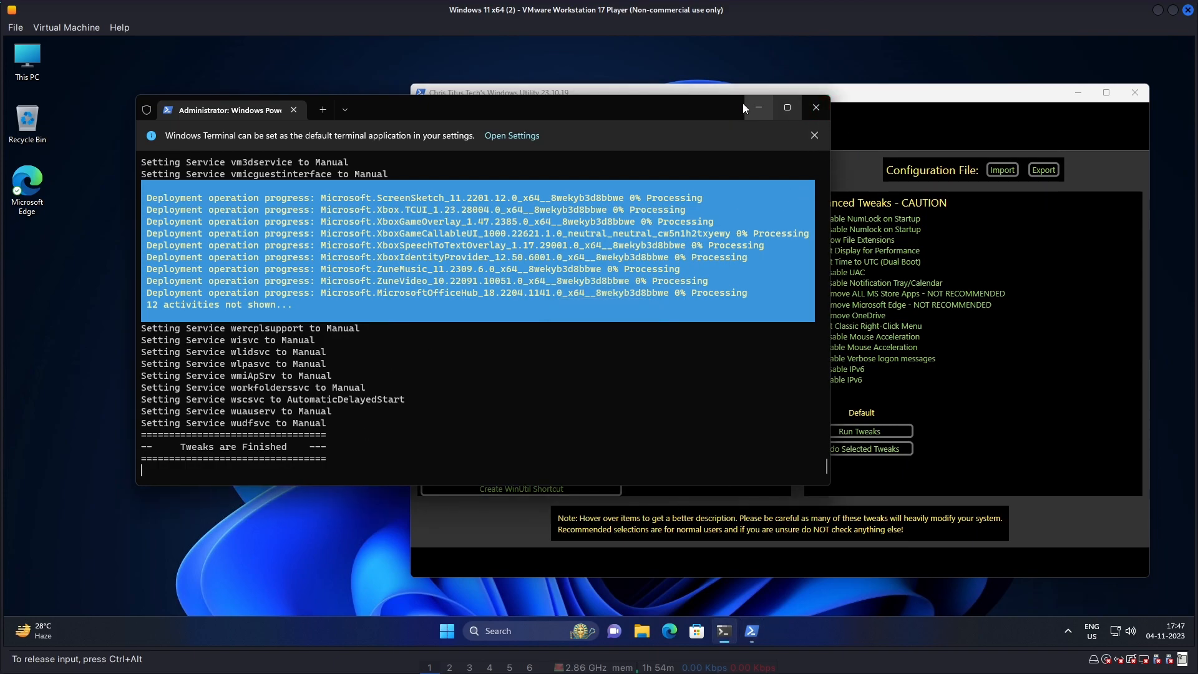
click(815, 108)
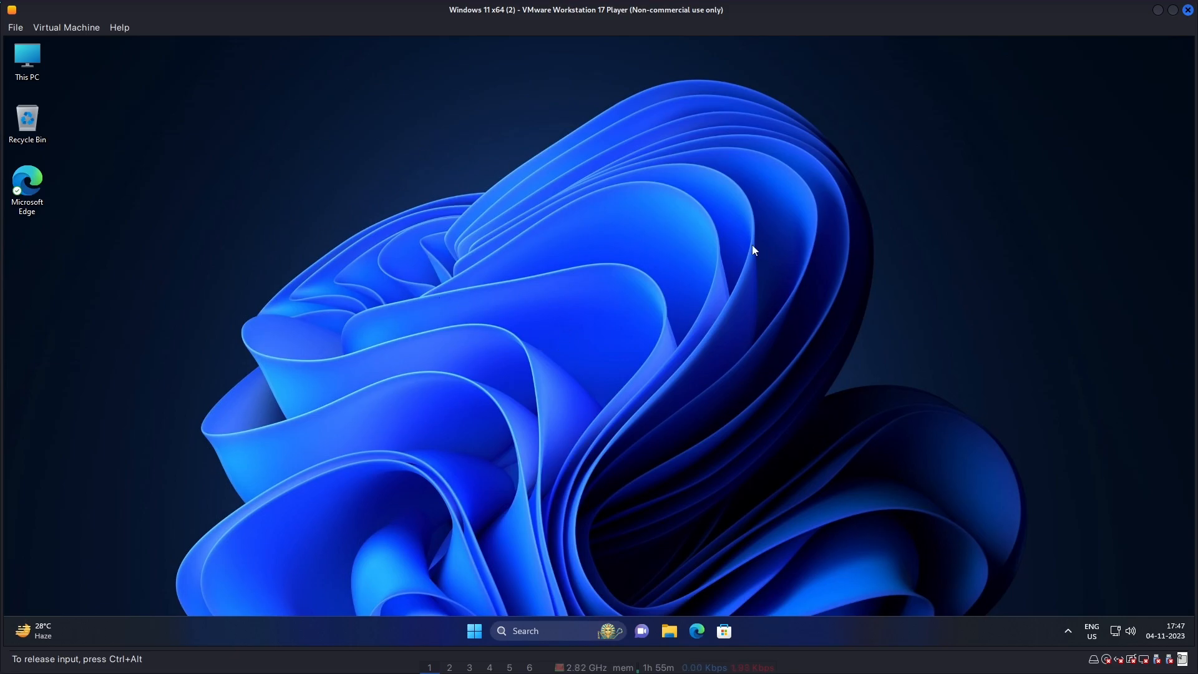
Step: Restart the Windows 11 virtual machine to apply the completed tweaks
click(477, 632)
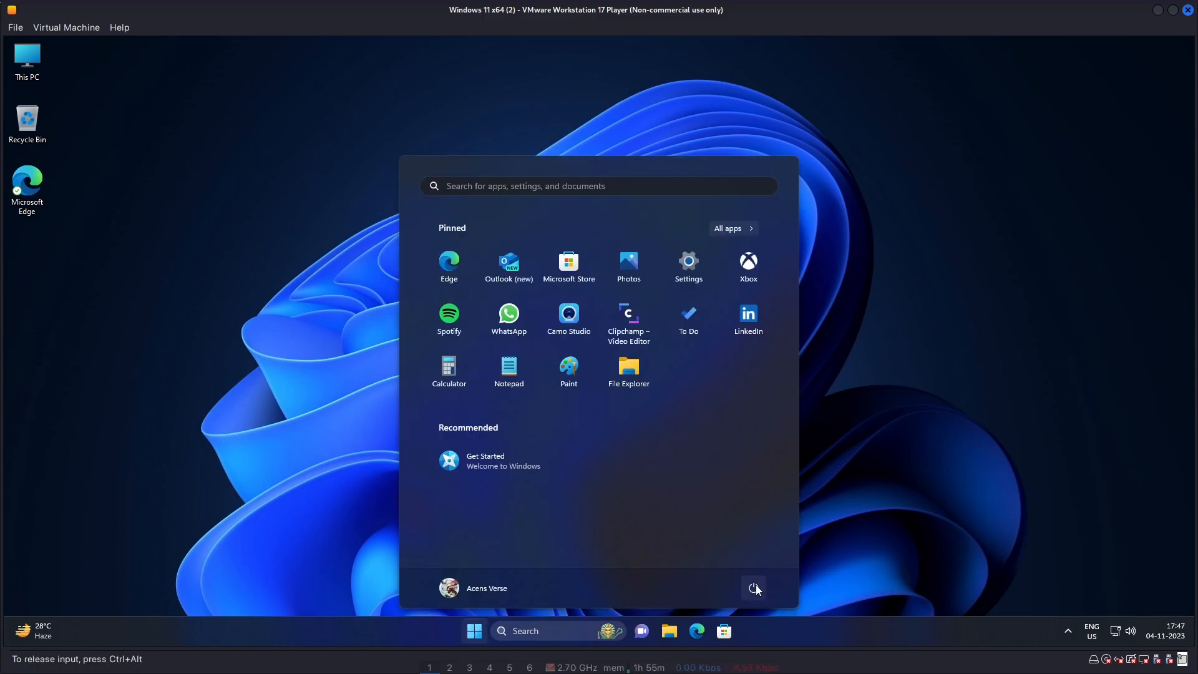
click(755, 588)
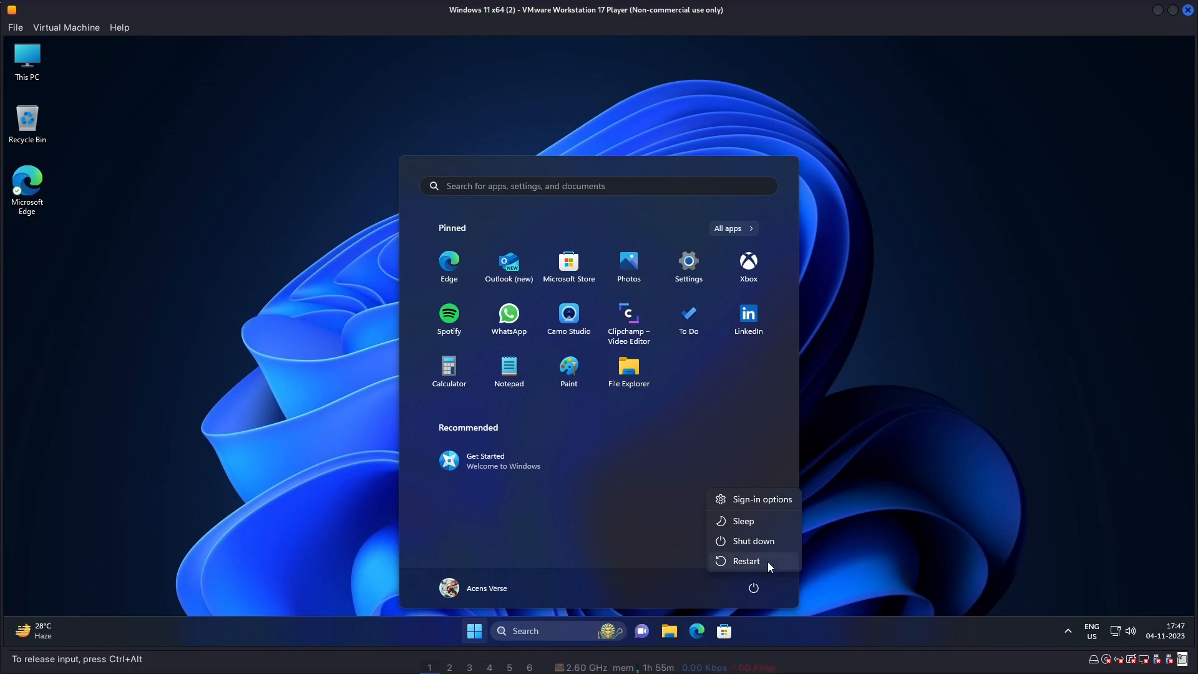
click(767, 562)
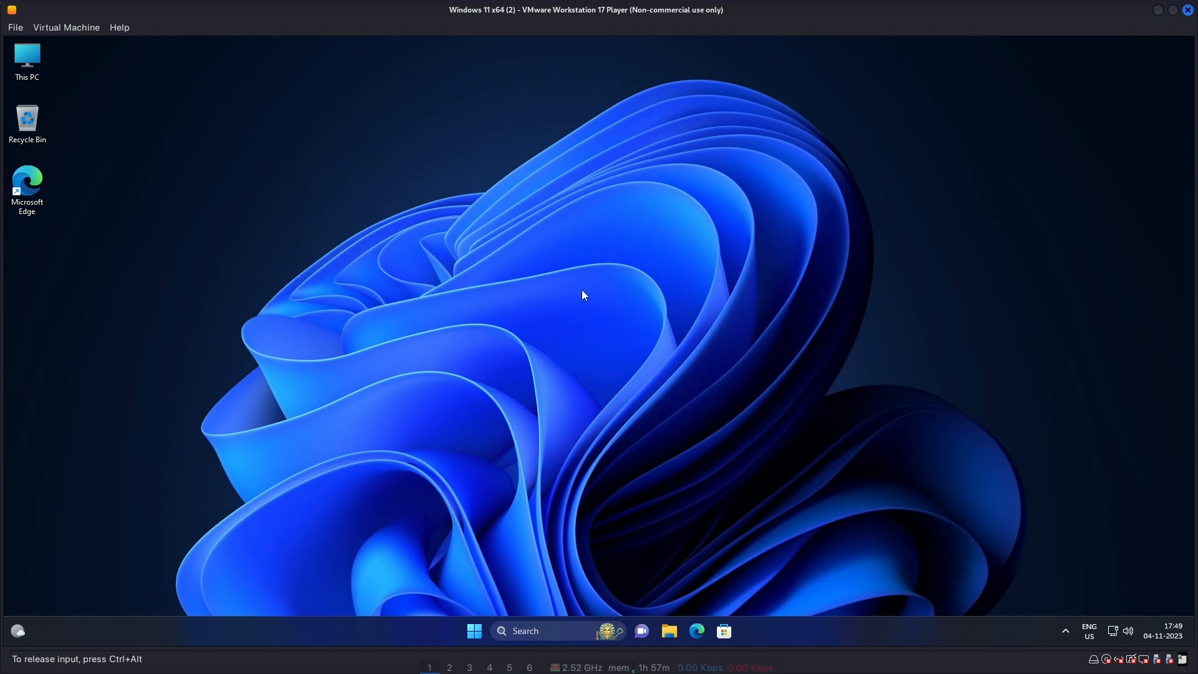
Step: Check the process count and memory usage in Task Manager's CPU and Memory performance views, and close Task Manager
right_click(478, 627)
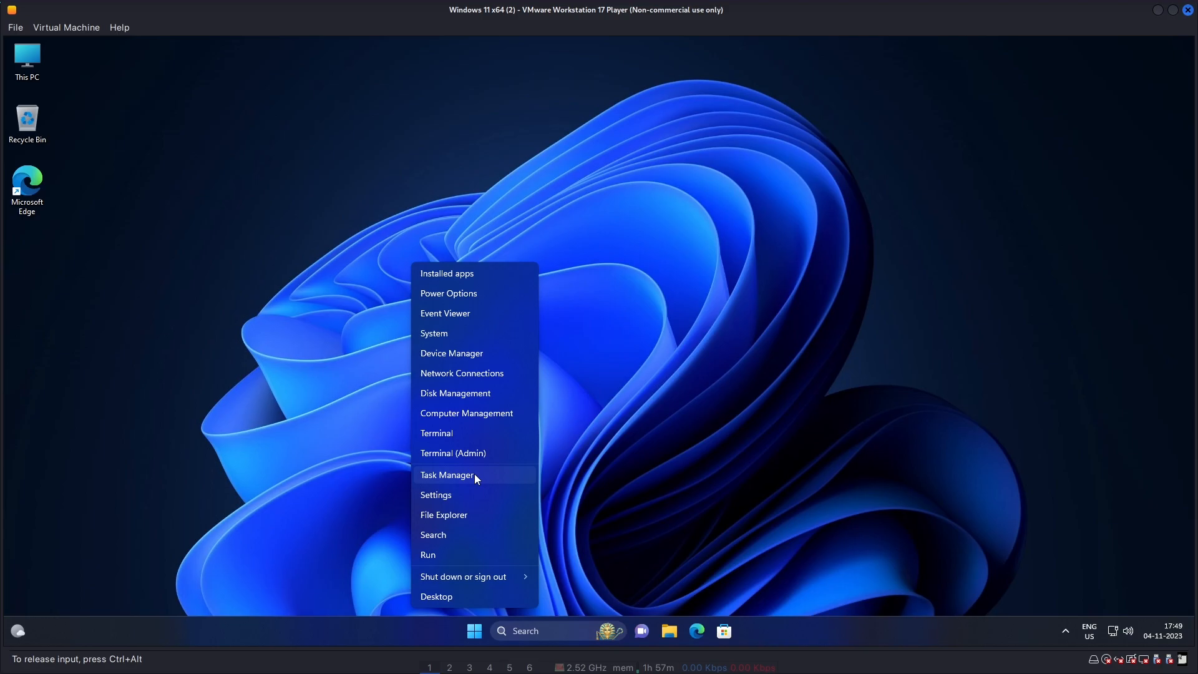
click(475, 476)
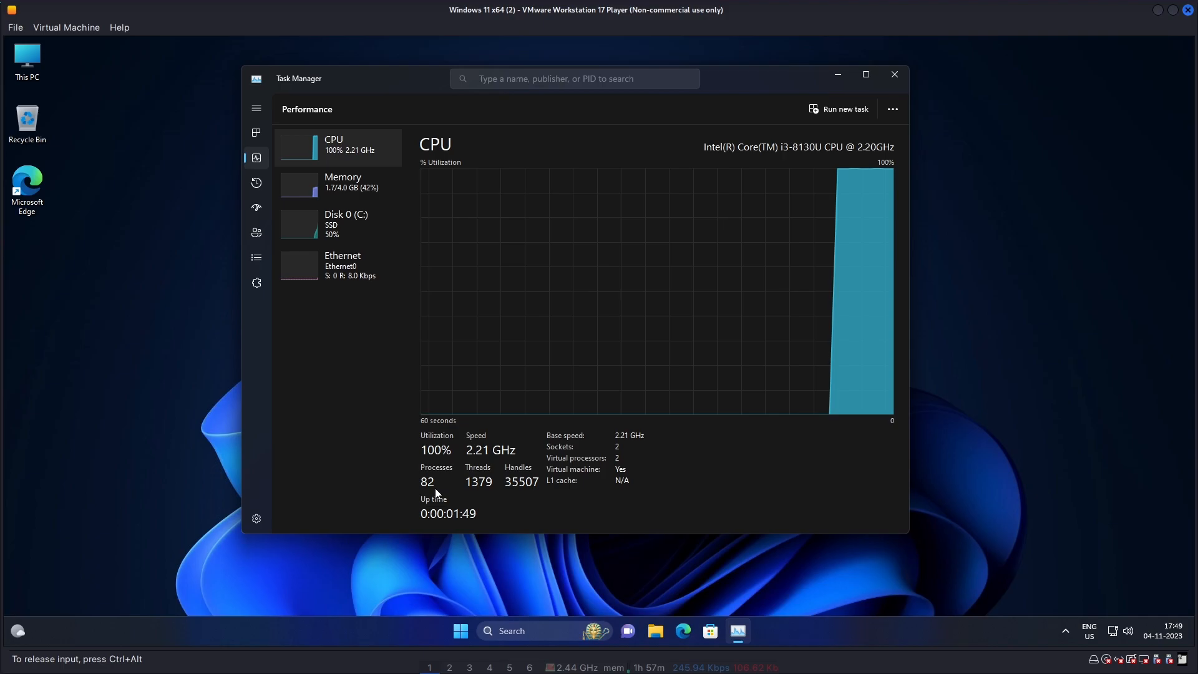
key(Down)
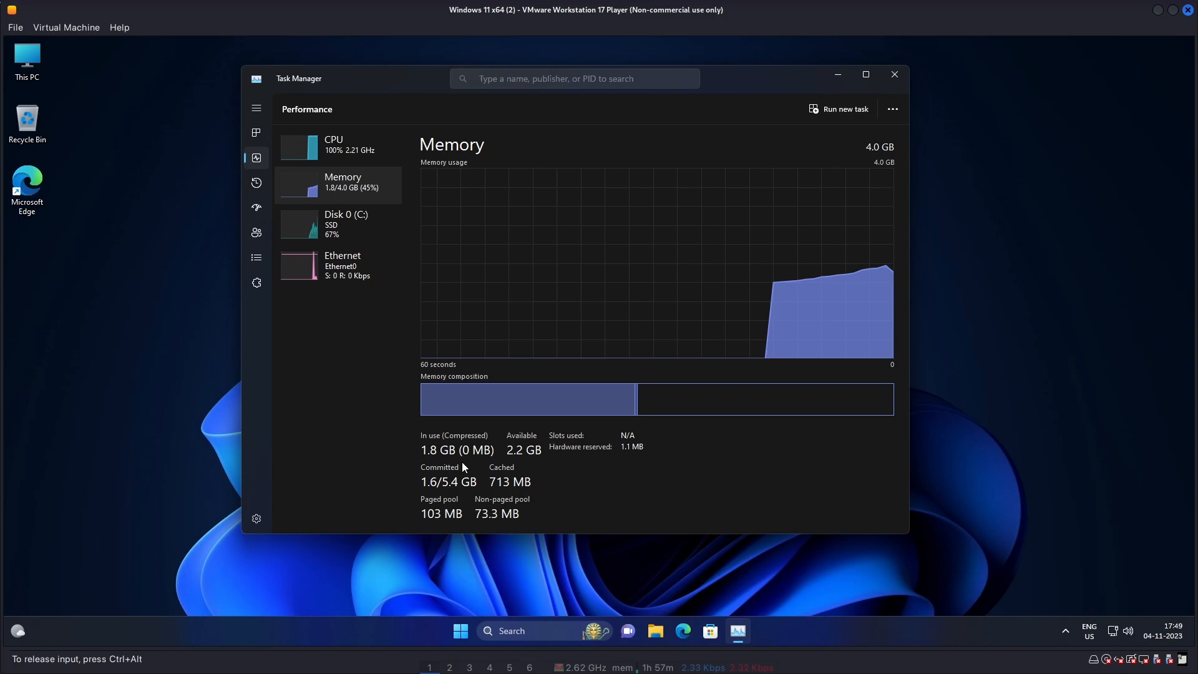
key(alt+F4)
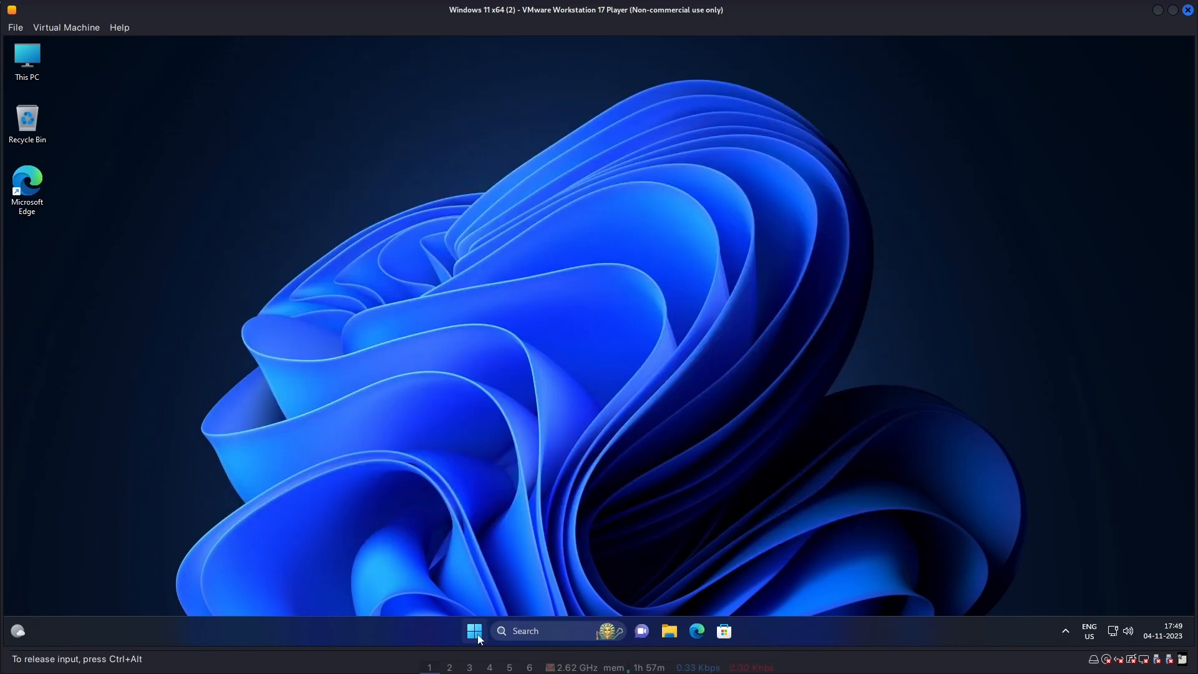
Step: Open the full list of installed apps to check which preinstalled Microsoft apps remain
click(475, 632)
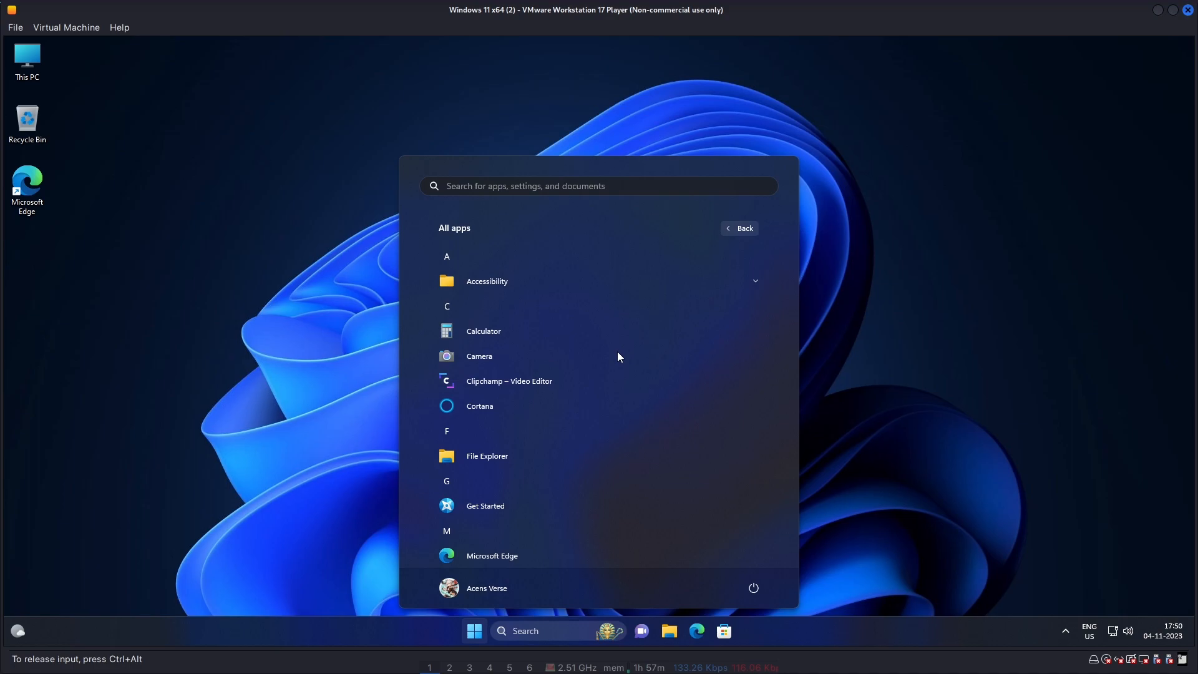